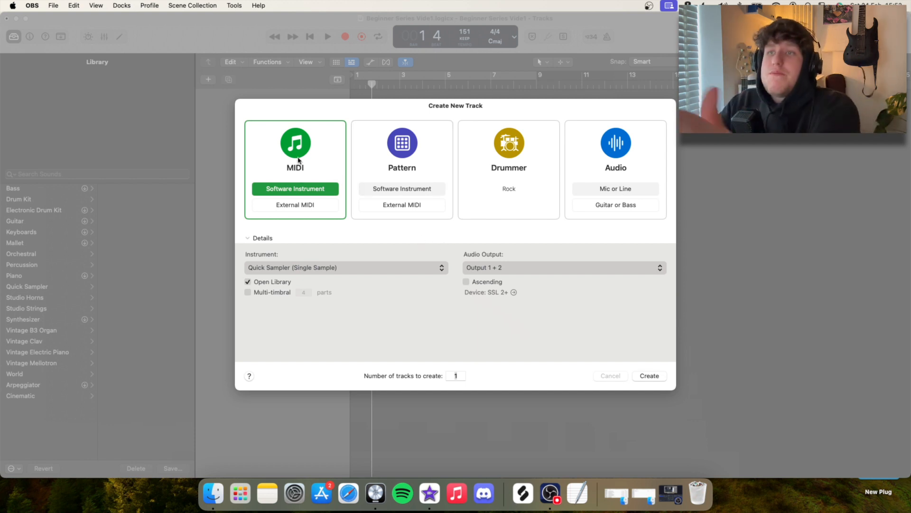
pyautogui.click(407, 158)
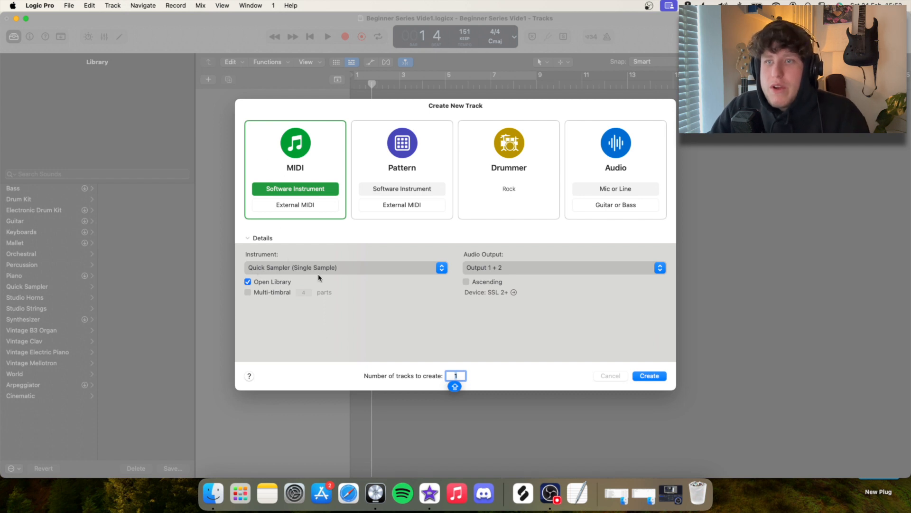
pyautogui.click(295, 268)
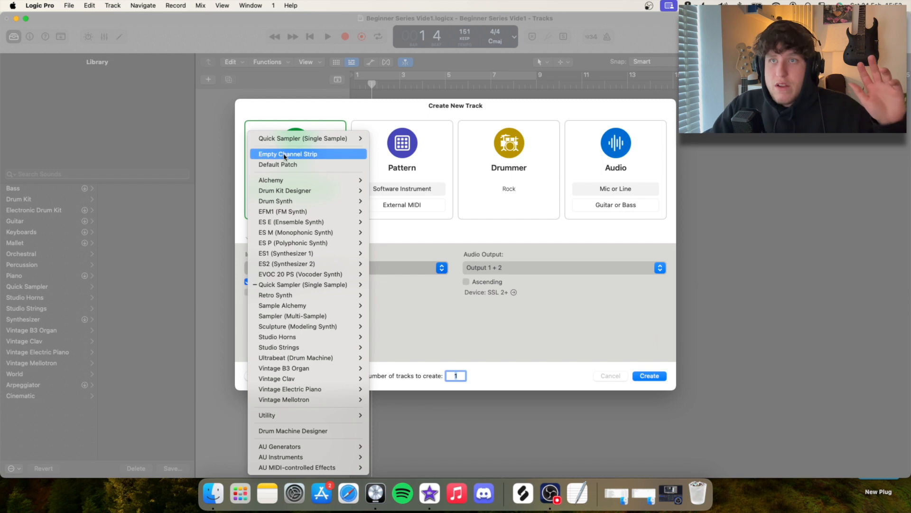
pyautogui.click(281, 165)
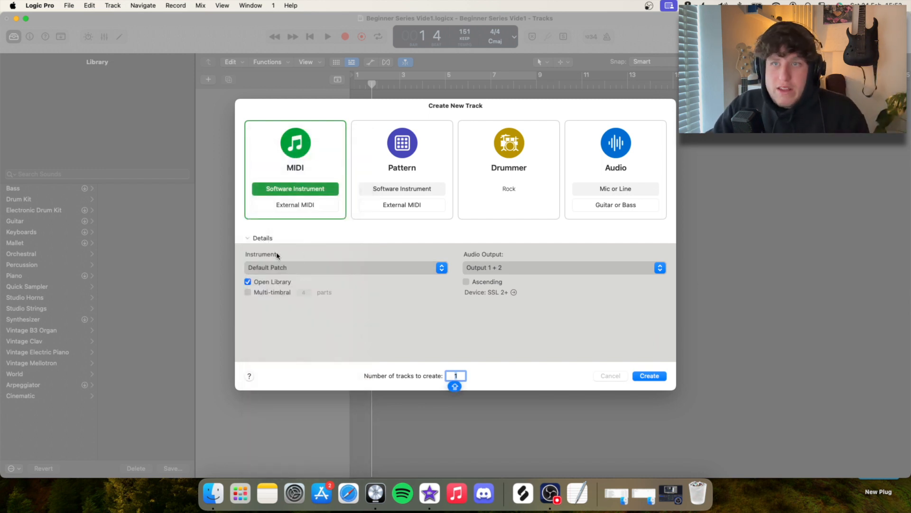
# Step: Create three MIDI software instrument tracks that use the mono Quick Sampler (Single Sample) instrument
pyautogui.click(265, 269)
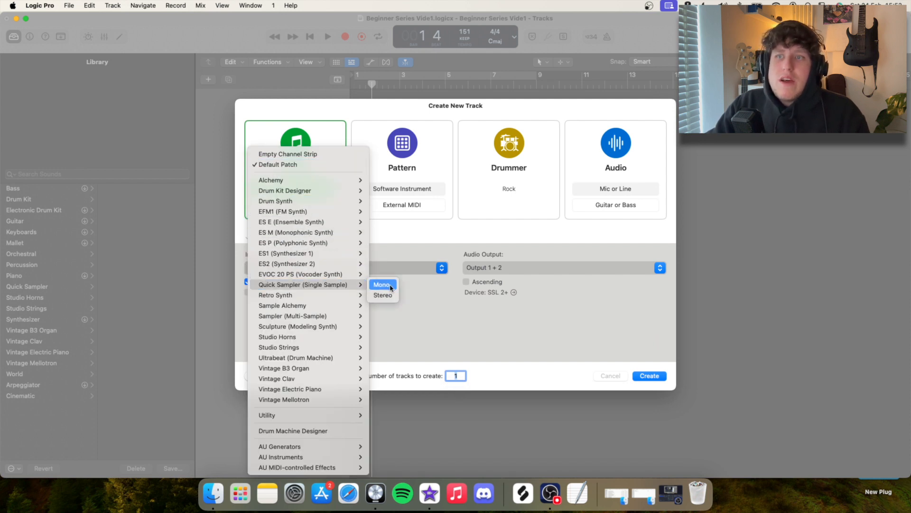
pyautogui.moveTo(348, 287)
pyautogui.click(382, 287)
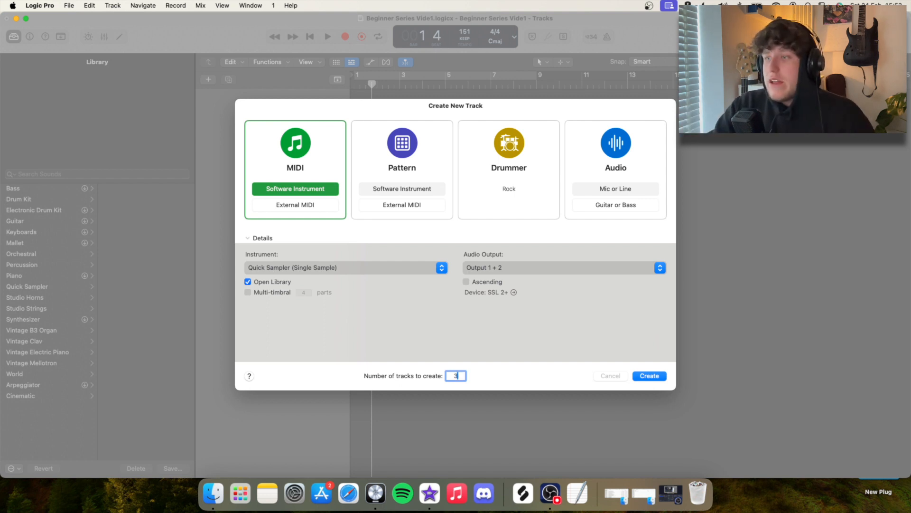
pyautogui.press('Return')
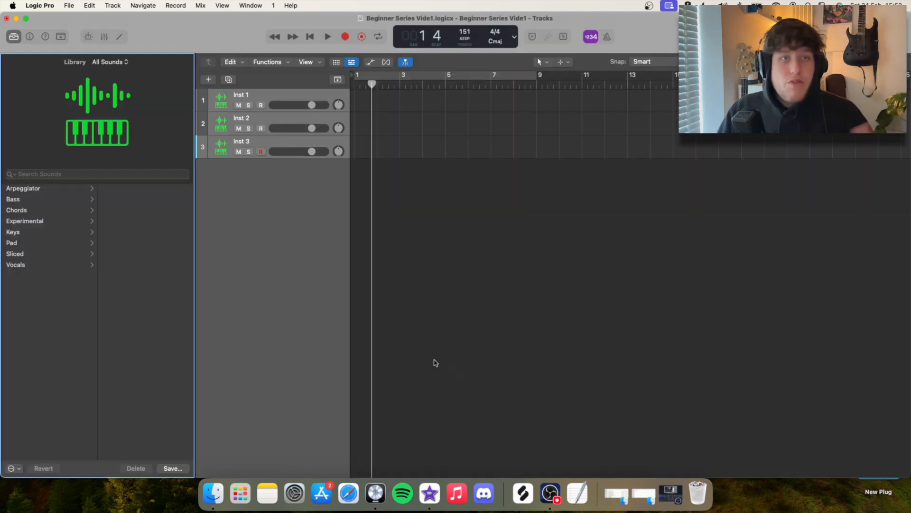
# Step: Rename the three instrument tracks Hats, Clap and Kick in order, and hide the Library
pyautogui.doubleClick(250, 94)
pyautogui.press('Return')
pyautogui.doubleClick(254, 120)
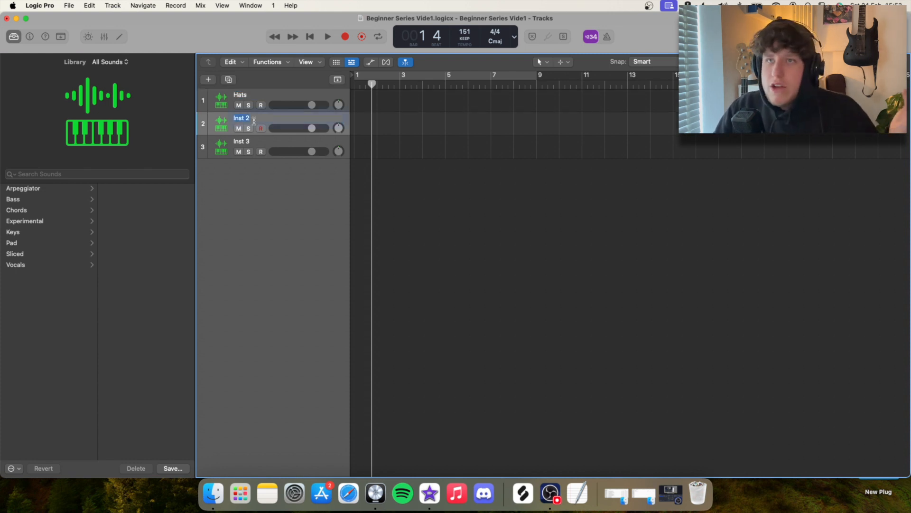
pyautogui.write('Clap')
pyautogui.press('Return')
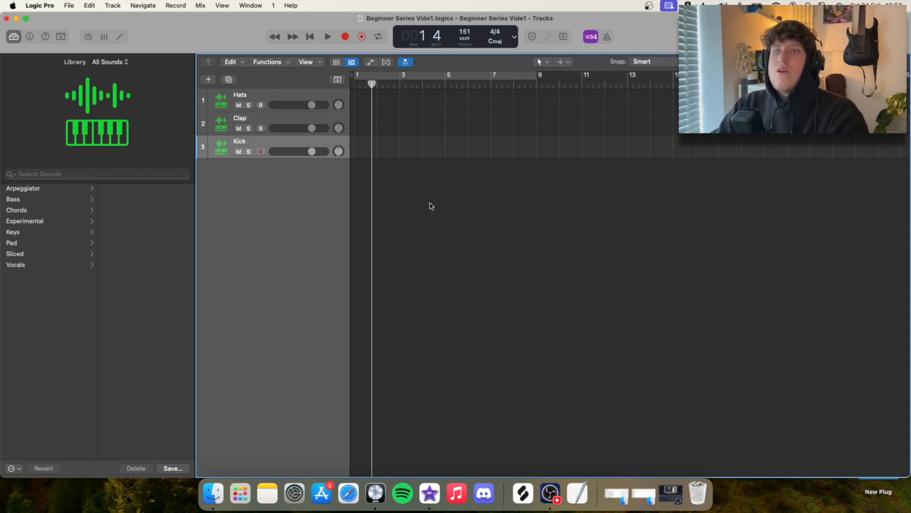
pyautogui.click(10, 37)
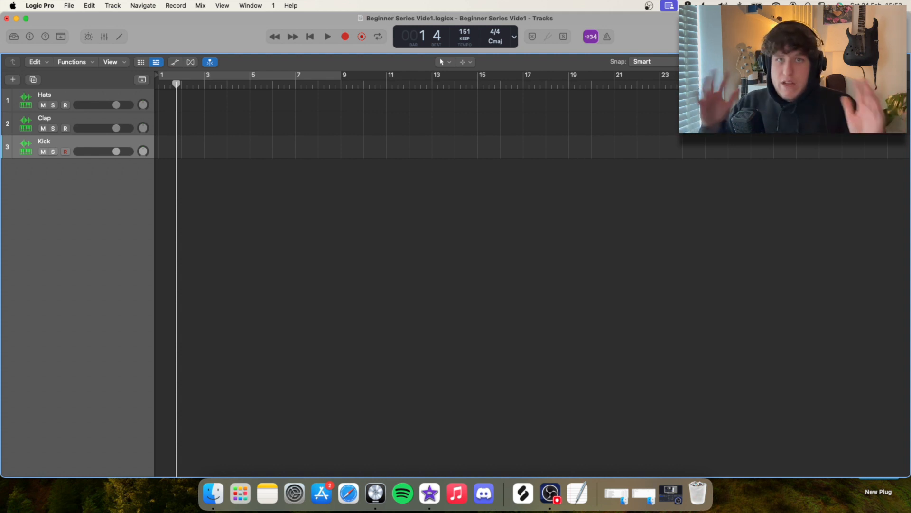
# Step: Add the OS_WV_150_songstarter_catch_Em audio file at bar 1 on a new track without importing its tempo information, and stop playback
pyautogui.press('f')
pyautogui.scroll(3, 785, 223)
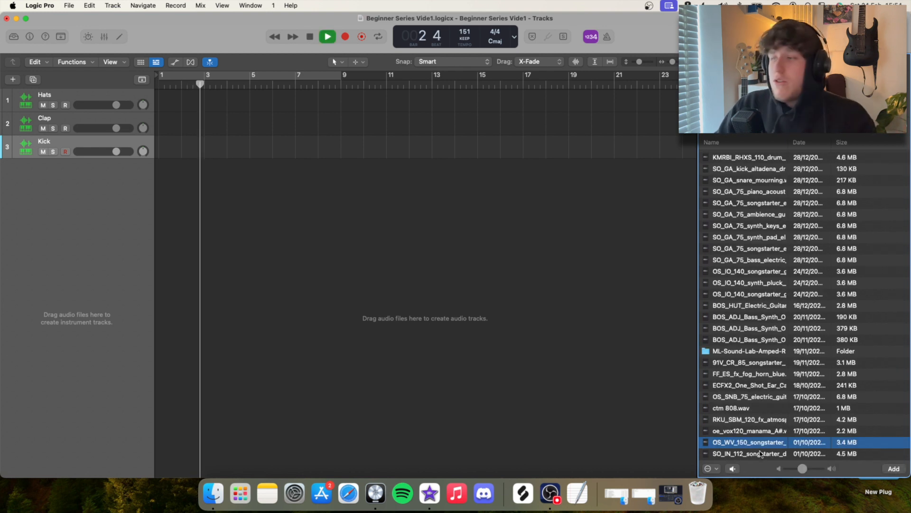
pyautogui.moveTo(750, 442); pyautogui.dragTo(163, 170)
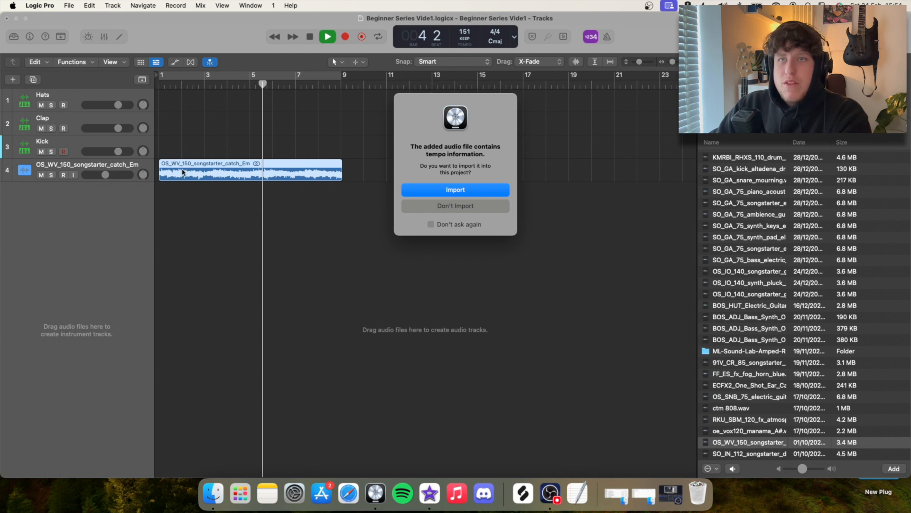
pyautogui.click(456, 205)
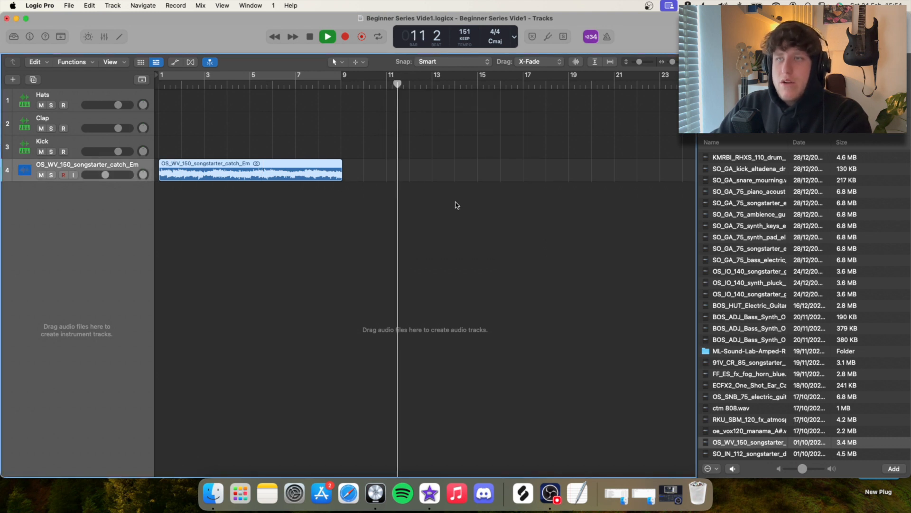
pyautogui.press('space')
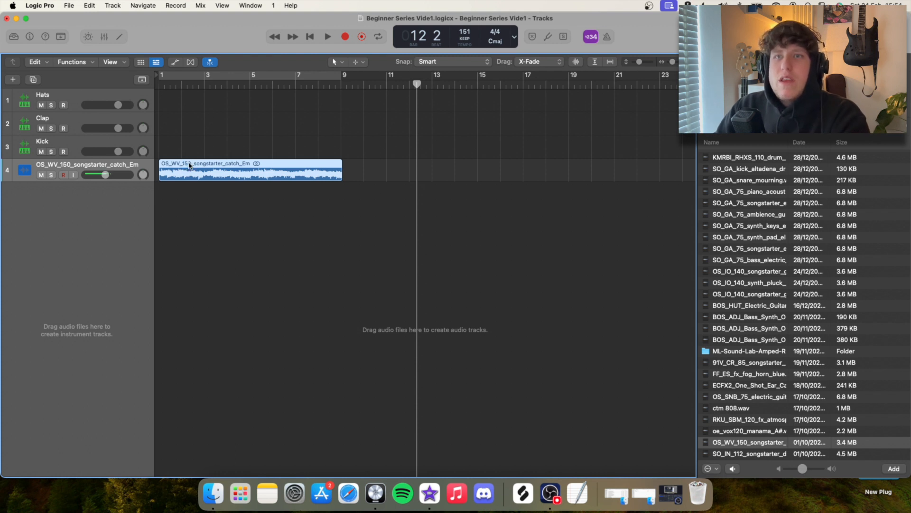
# Step: Set the project tempo to 150 BPM
pyautogui.doubleClick(466, 33)
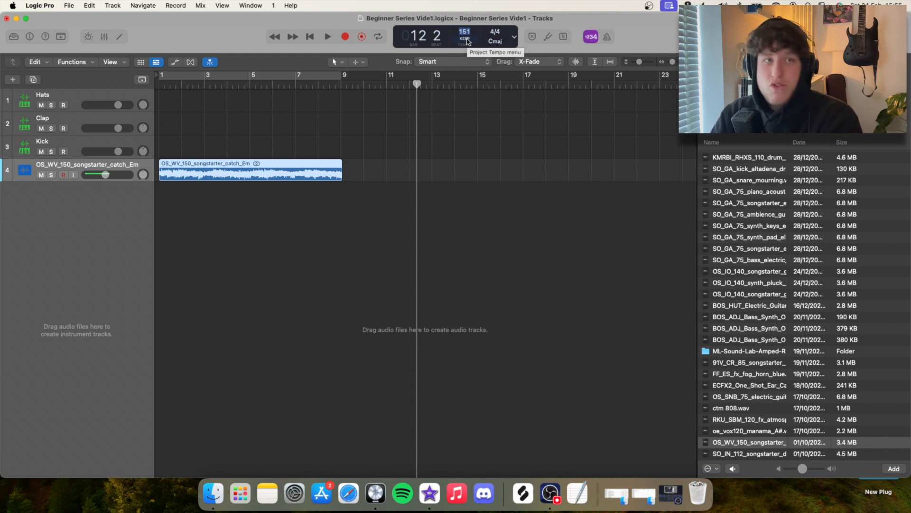
pyautogui.write('15')
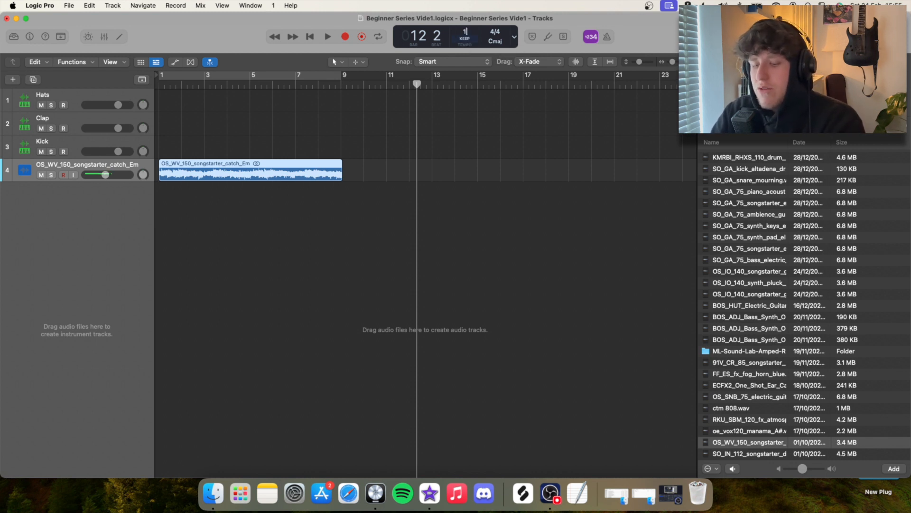
pyautogui.write('0')
pyautogui.press('Return')
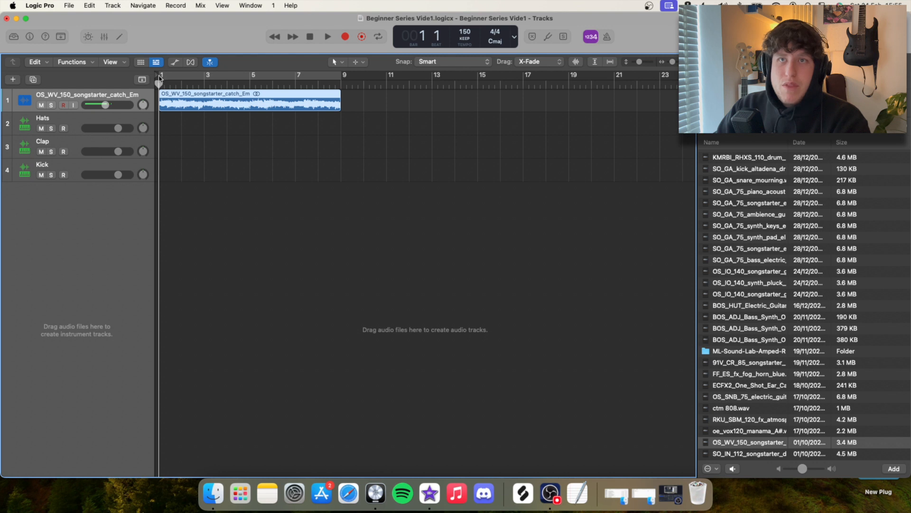
# Step: Set the cycle area from bar 1 to bar 9 over the songstarter loop and play it back briefly
pyautogui.moveTo(160, 78); pyautogui.dragTo(342, 93)
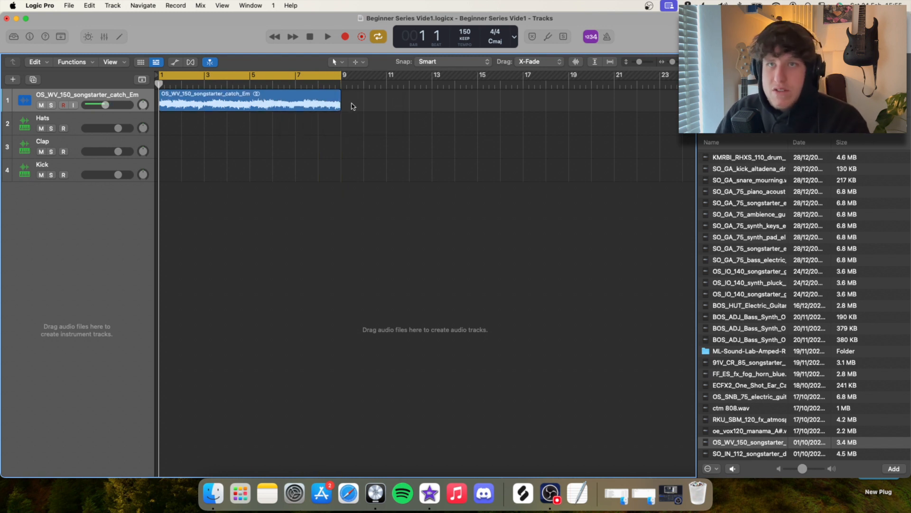
pyautogui.press('space')
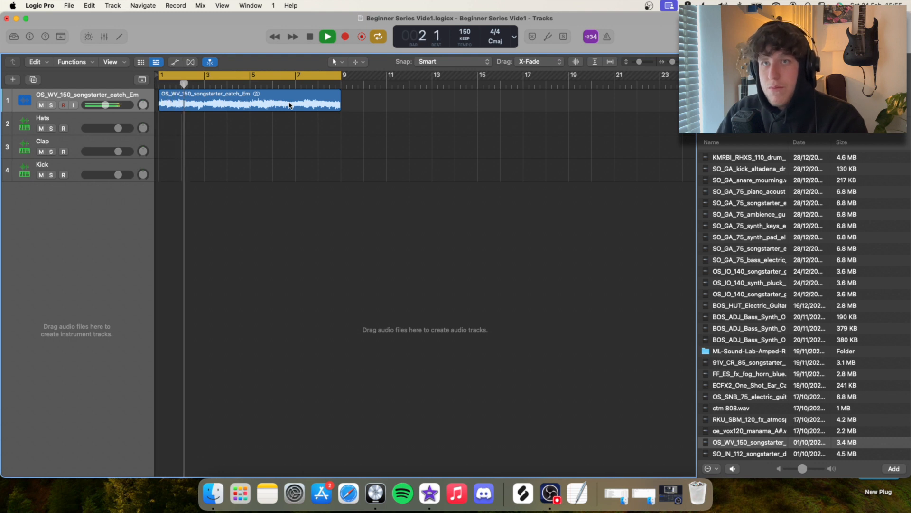
pyautogui.press('space')
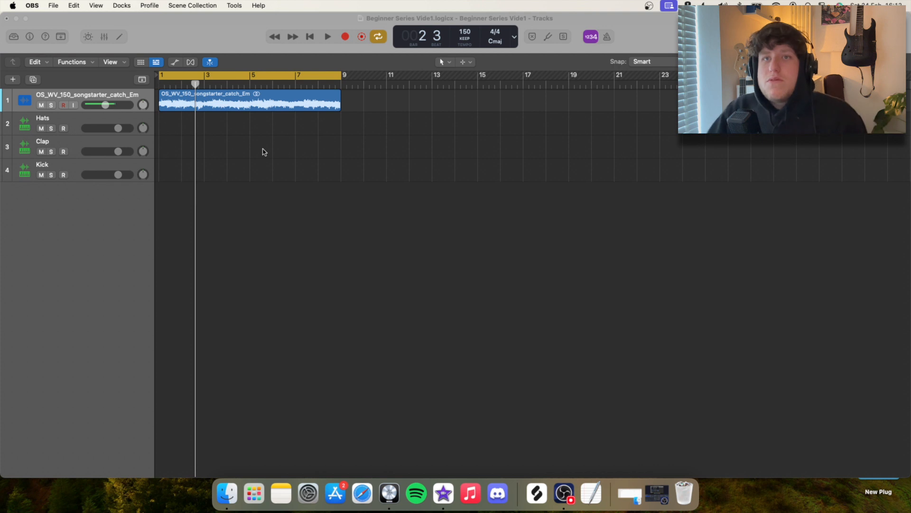
# Step: Open the Hats track's Quick Sampler from its channel strip and leave its window over the arrangement with the mixer hidden
pyautogui.click(89, 121)
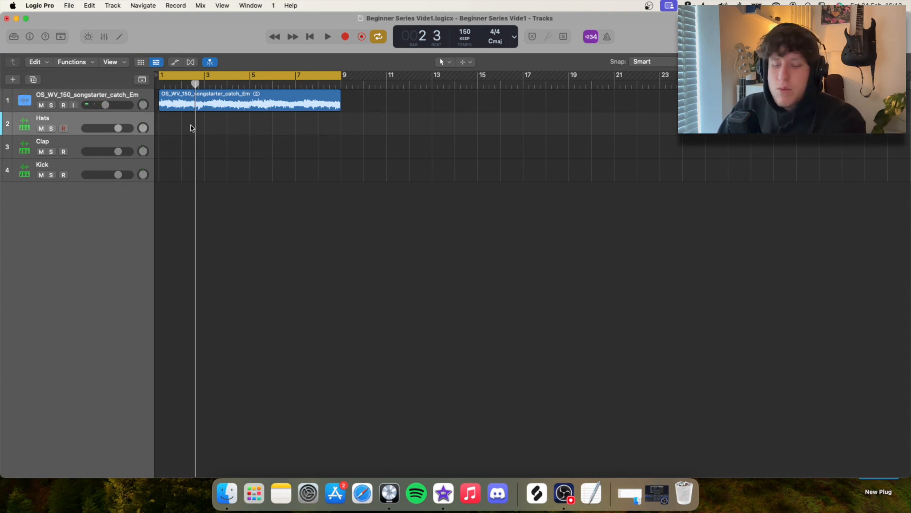
pyautogui.press('x')
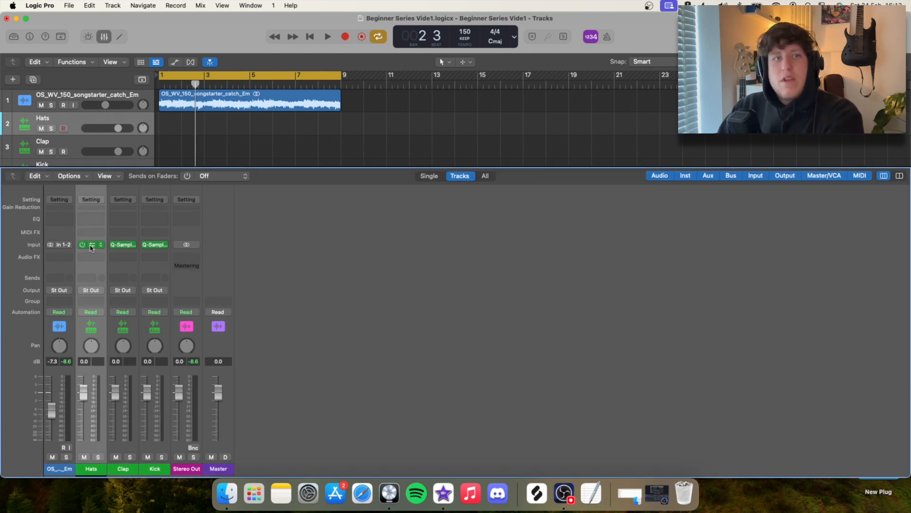
pyautogui.click(131, 242)
pyautogui.moveTo(455, 135); pyautogui.dragTo(377, 140)
pyautogui.press('x')
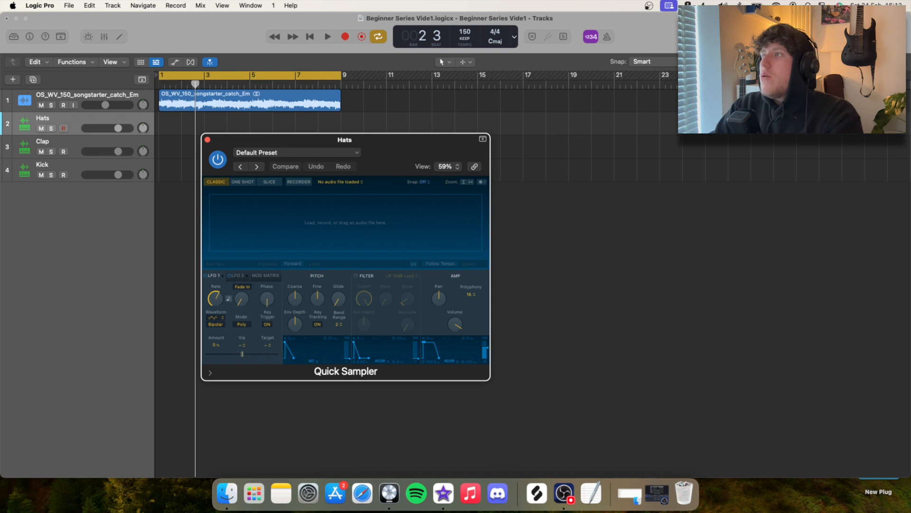
# Step: Find the hat samples in the file browser and load Mind Hat [RONNY].wav into the Hats Quick Sampler with its original tuning and length
pyautogui.click(897, 37)
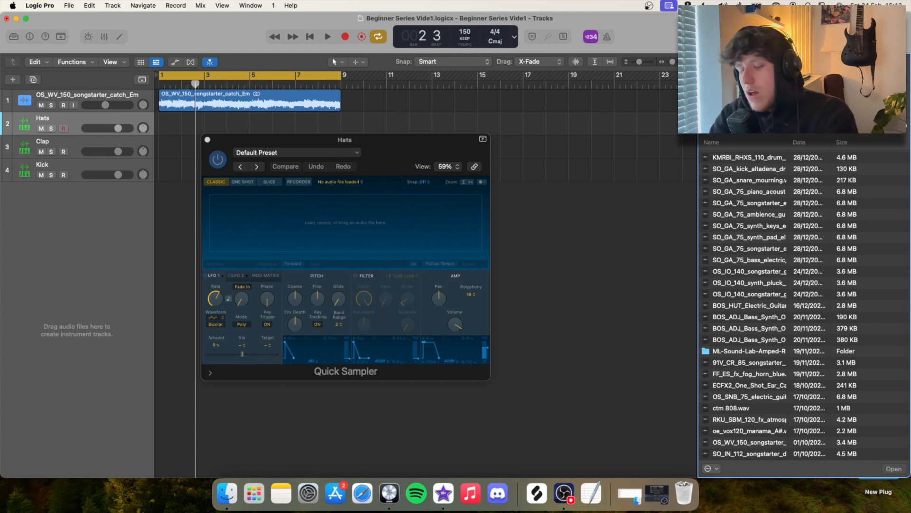
pyautogui.press('Return')
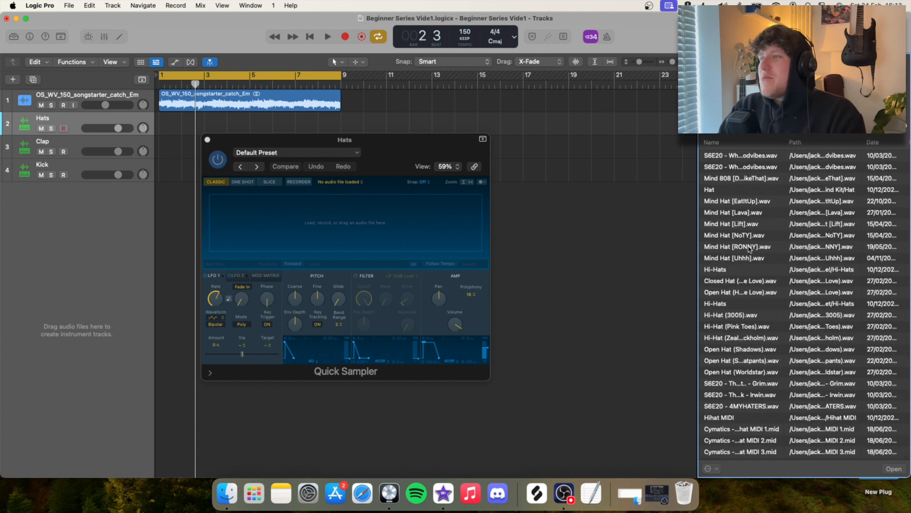
pyautogui.click(753, 248)
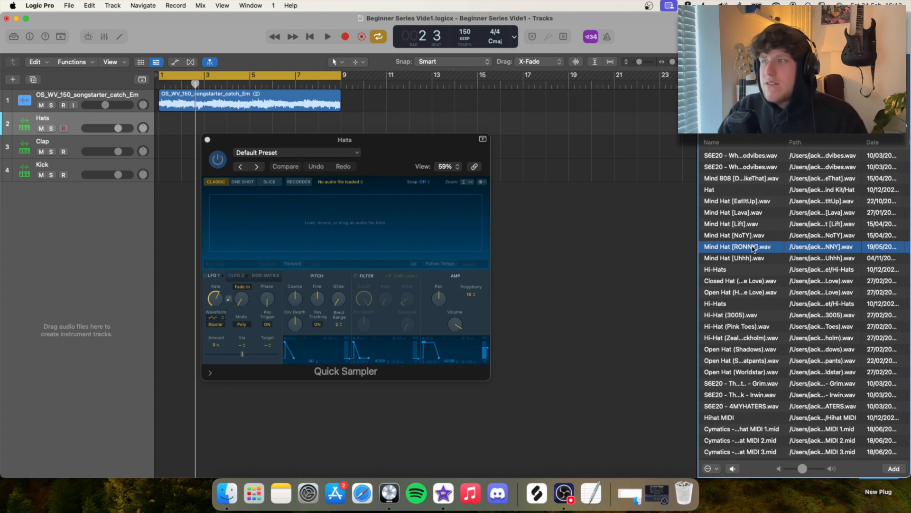
pyautogui.moveTo(749, 249); pyautogui.dragTo(249, 220)
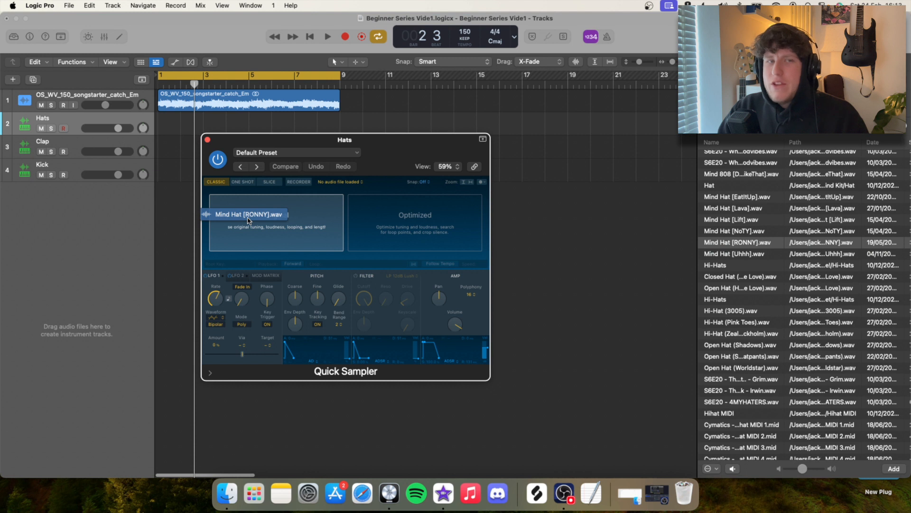
pyautogui.click(208, 139)
# Step: Find the clap samples and load Cymatics - Shaker Clap.wav into the Clap track's Quick Sampler, closing its window when done
pyautogui.click(71, 142)
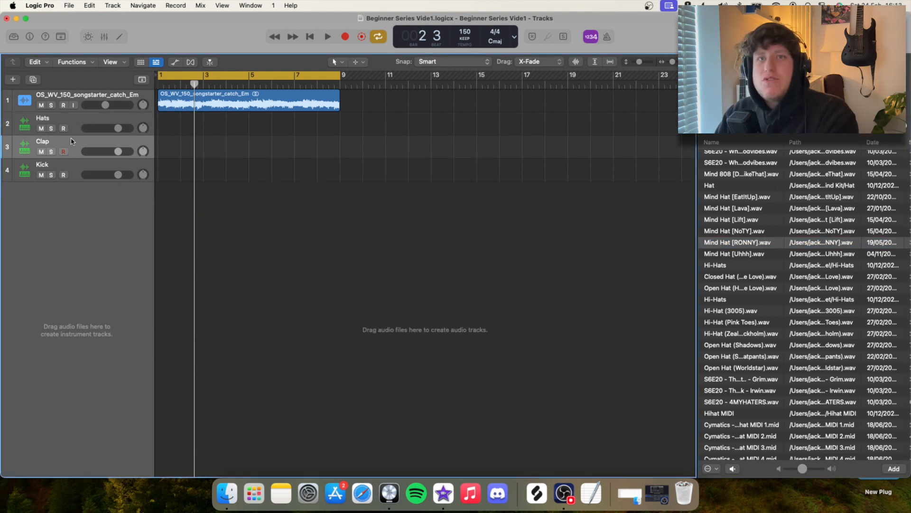
pyautogui.scroll(-15, 752, 297)
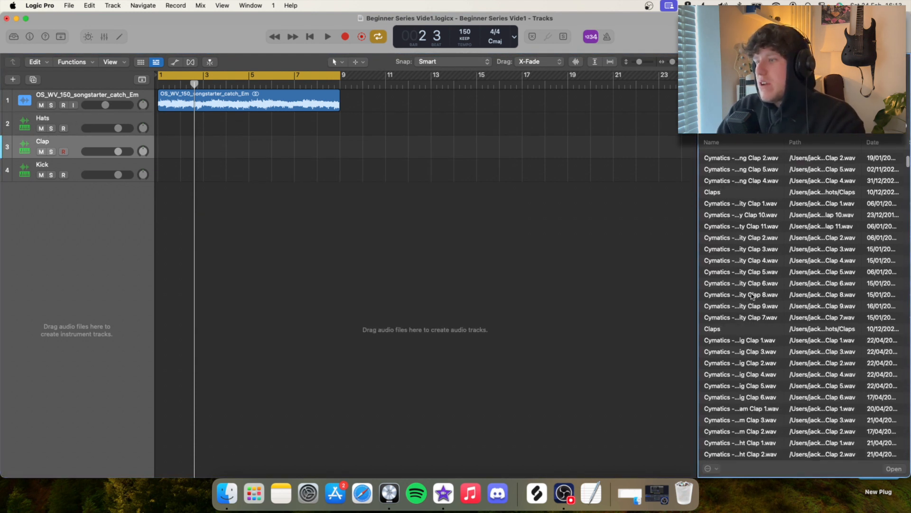
pyautogui.scroll(-5, 752, 296)
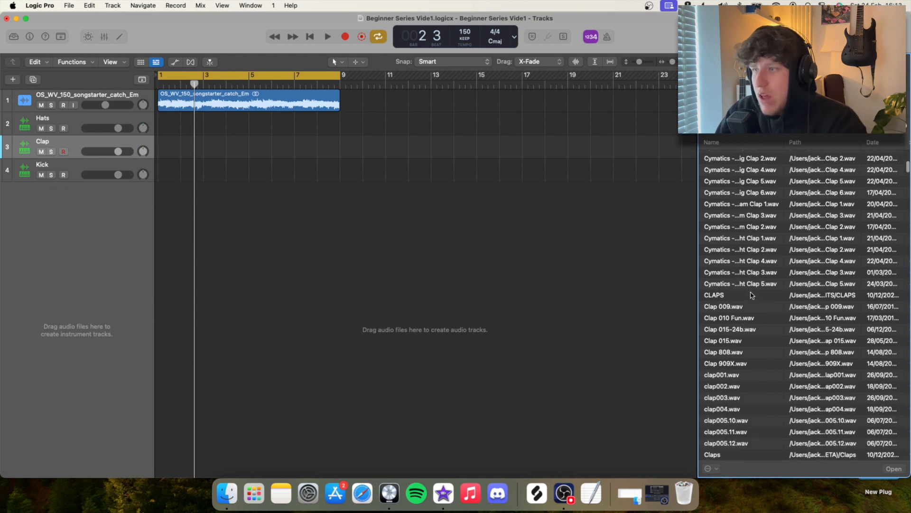
pyautogui.scroll(-6, 751, 295)
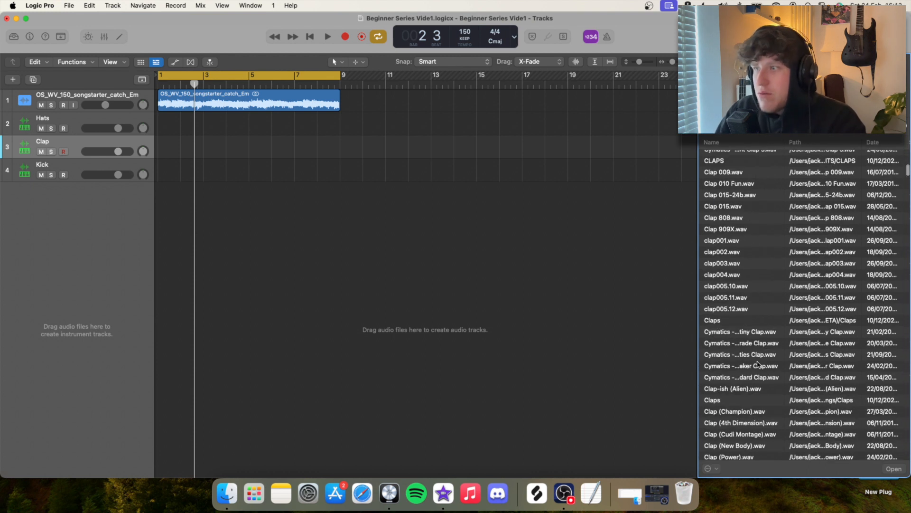
pyautogui.click(760, 366)
pyautogui.moveTo(760, 367); pyautogui.dragTo(88, 160)
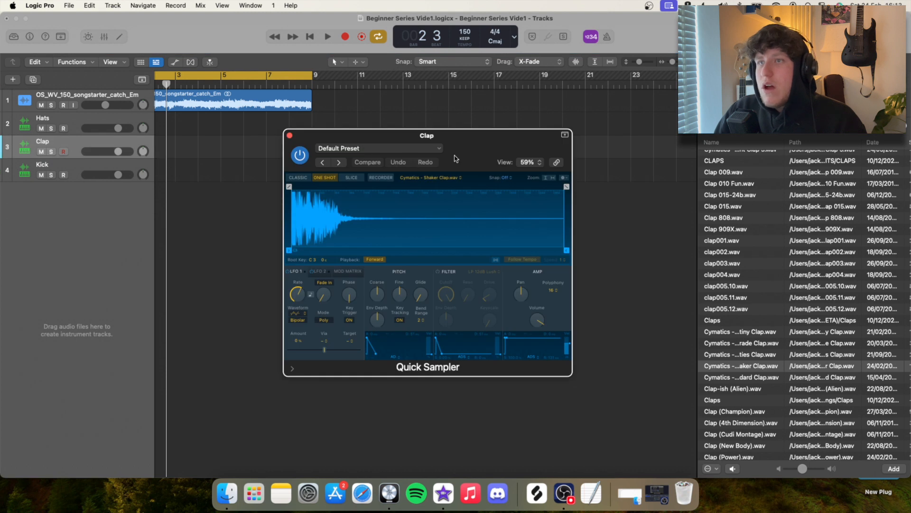
pyautogui.click(290, 136)
# Step: Search the file browser for "kick" and load Mind Kick [OOH].wav onto the Kick track, then close the sampler window and file browser
pyautogui.click(72, 166)
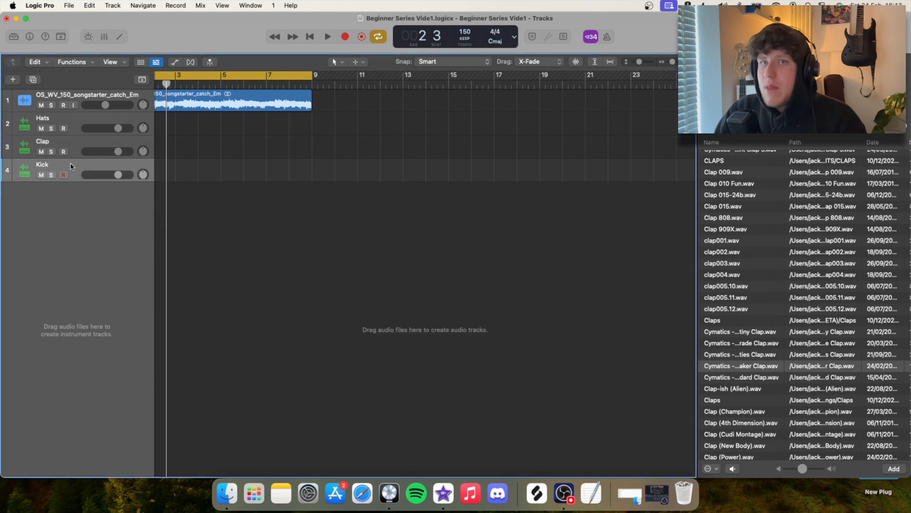
pyautogui.moveTo(734, 127); pyautogui.dragTo(616, 130)
pyautogui.write('kick')
pyautogui.press('Return')
pyautogui.moveTo(734, 272); pyautogui.dragTo(57, 177)
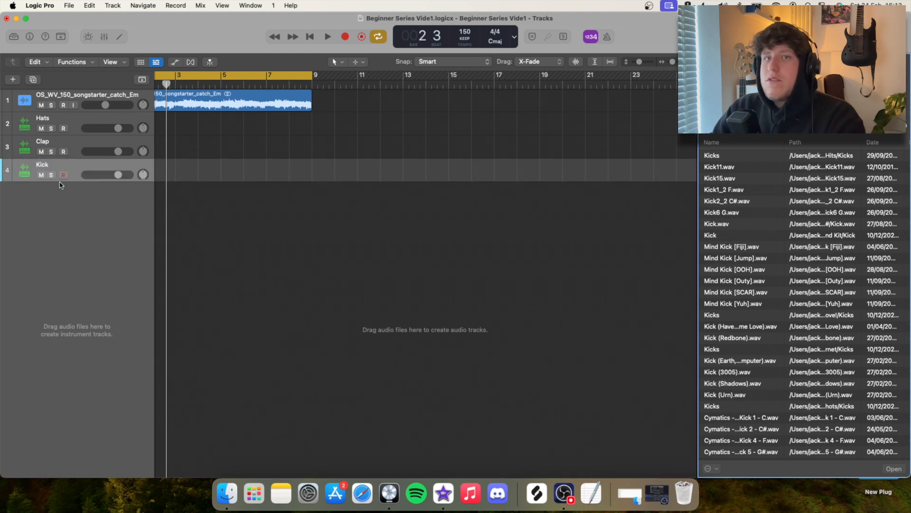
pyautogui.click(289, 136)
pyautogui.hscroll(-2, 291, 185)
pyautogui.press('f')
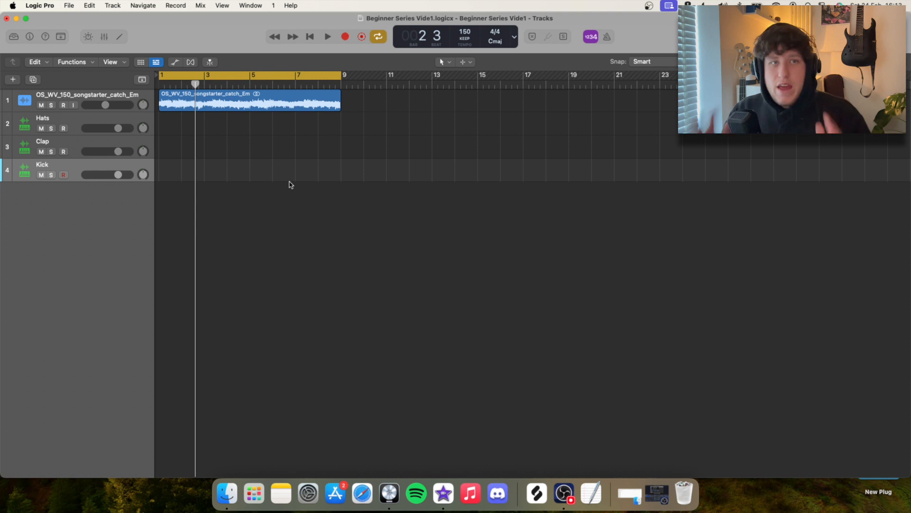
pyautogui.click(86, 120)
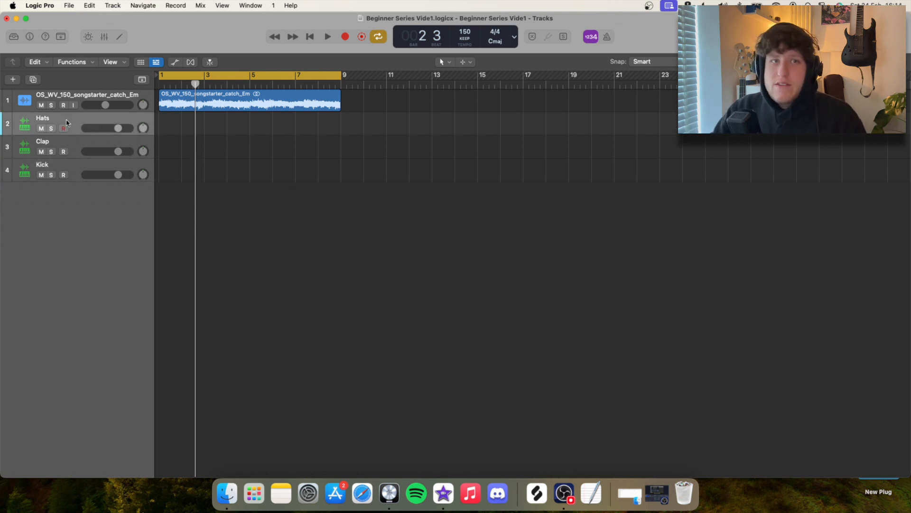
pyautogui.click(66, 145)
pyautogui.click(72, 172)
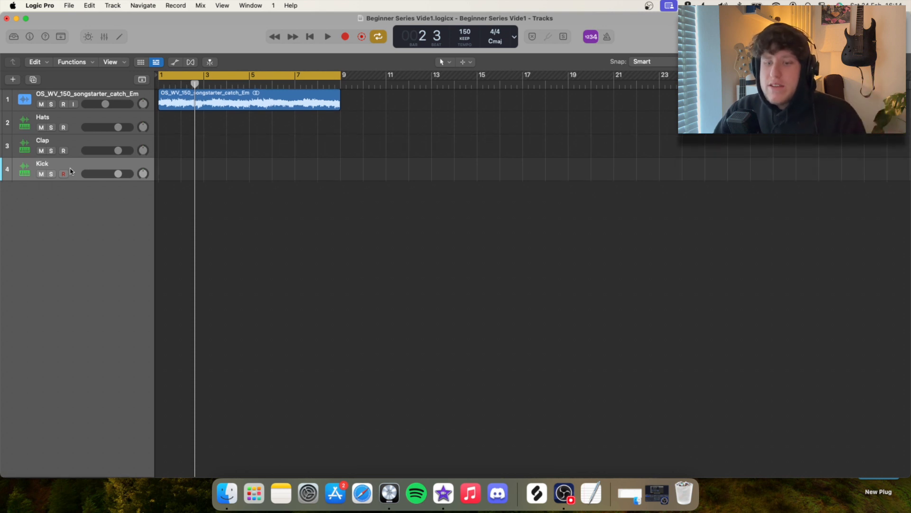
pyautogui.press('x')
pyautogui.press('x')
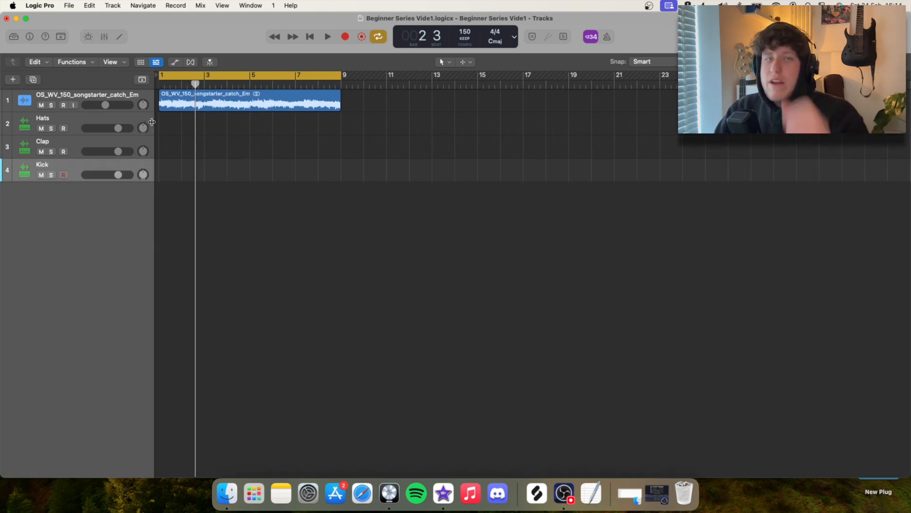
# Step: Create a one-bar MIDI region at bar 1 on the Hats track with a C3 note on beat 1 at velocity 127
pyautogui.press('e')
pyautogui.click(179, 132)
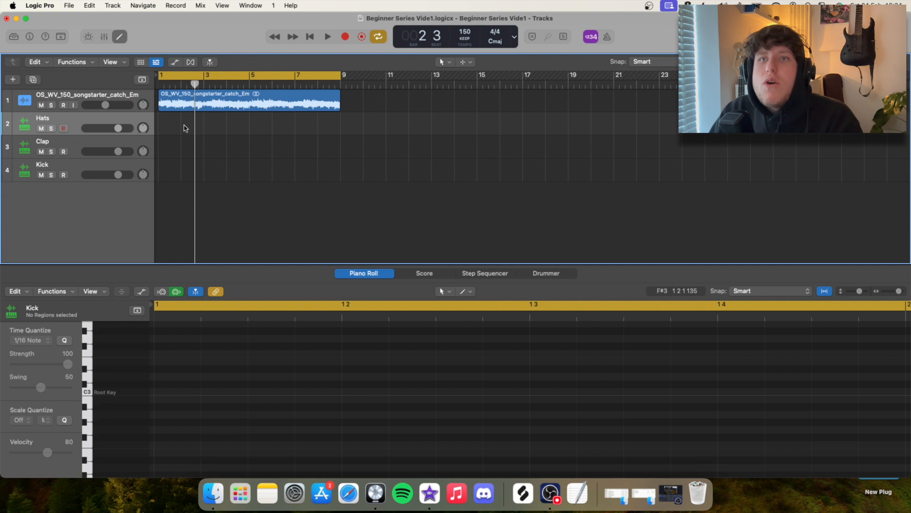
pyautogui.rightClick(170, 129)
pyautogui.click(184, 129)
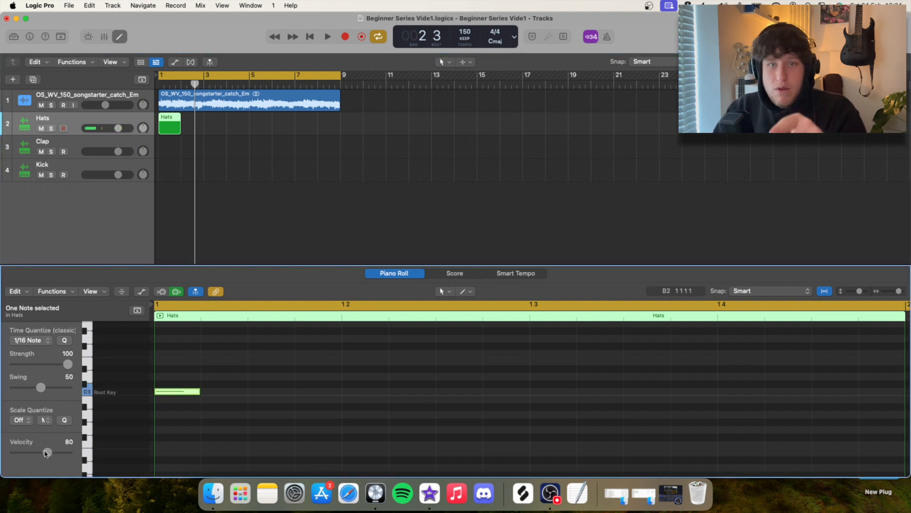
pyautogui.moveTo(49, 452); pyautogui.dragTo(69, 453)
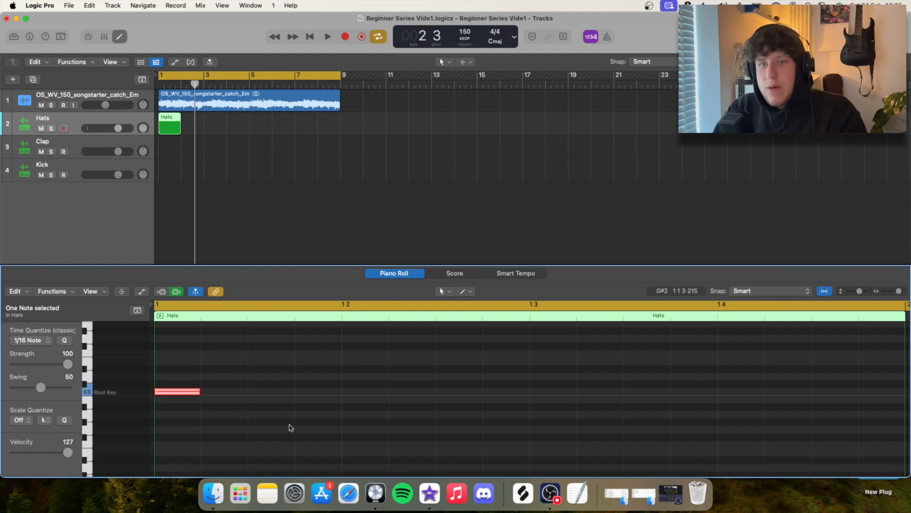
# Step: Add C3 hat notes on beats 2, 3 and 4 of the Hats region
pyautogui.click(246, 383)
pyautogui.scroll(1, 204, 404)
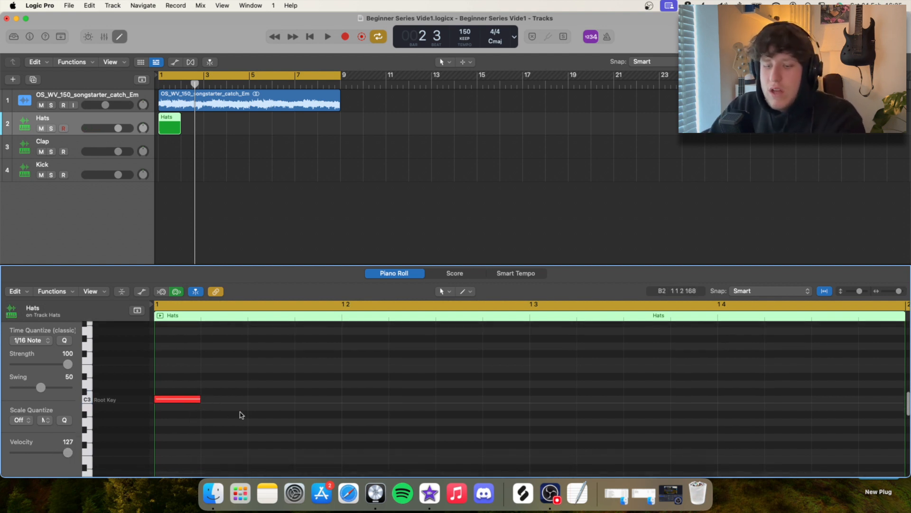
pyautogui.click(348, 399)
pyautogui.click(535, 399)
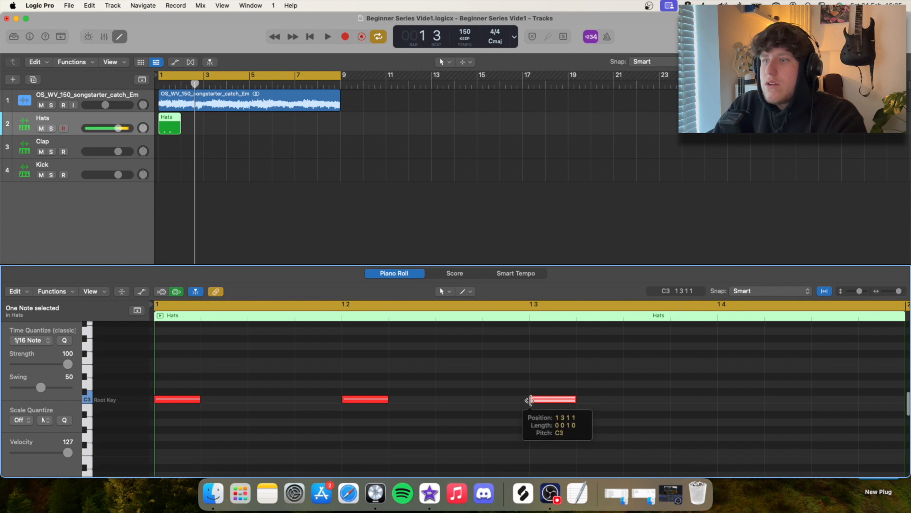
pyautogui.click(733, 400)
pyautogui.click(667, 364)
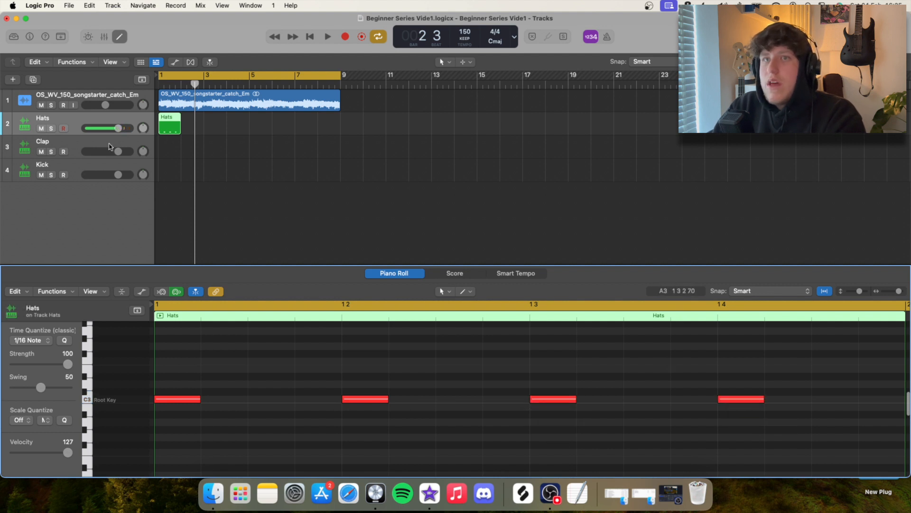
# Step: Copy all four hat notes half a beat later on C3 and set the copies' velocity to 86
pyautogui.moveTo(175, 375); pyautogui.dragTo(770, 457)
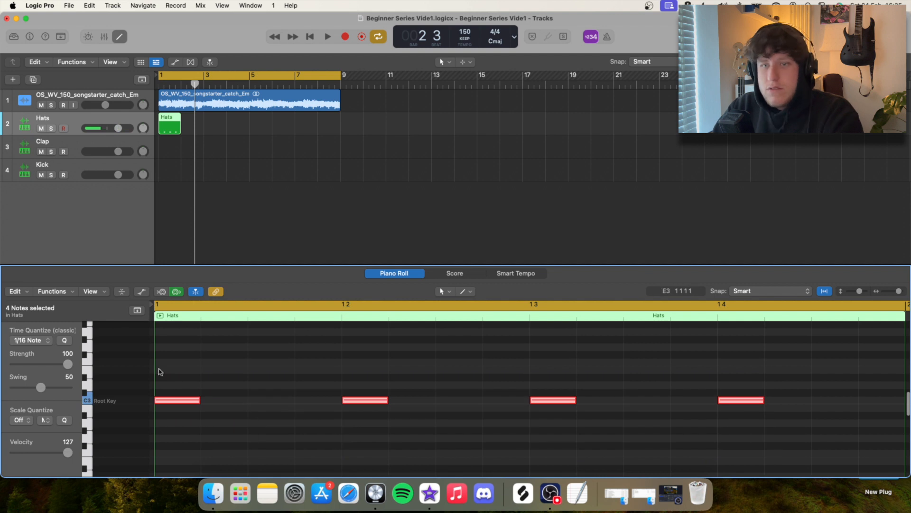
pyautogui.moveTo(173, 405)
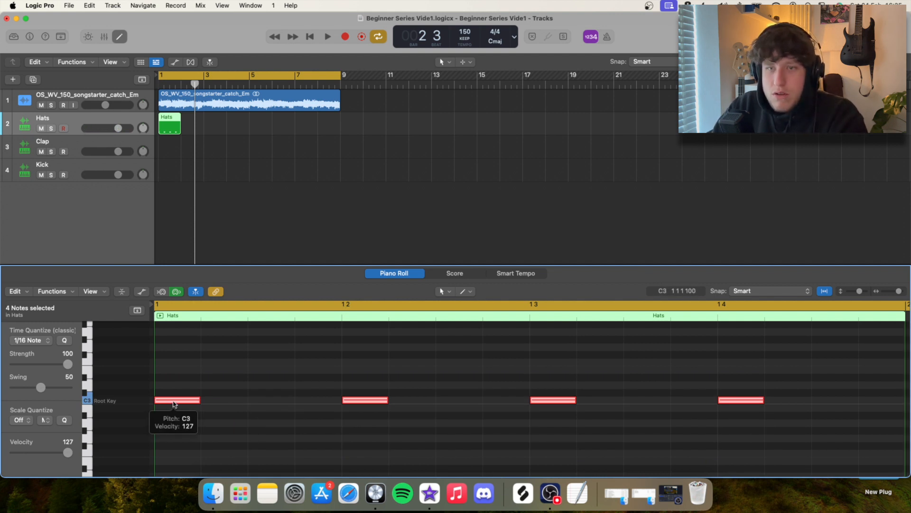
pyautogui.moveTo(173, 405); pyautogui.dragTo(268, 404)
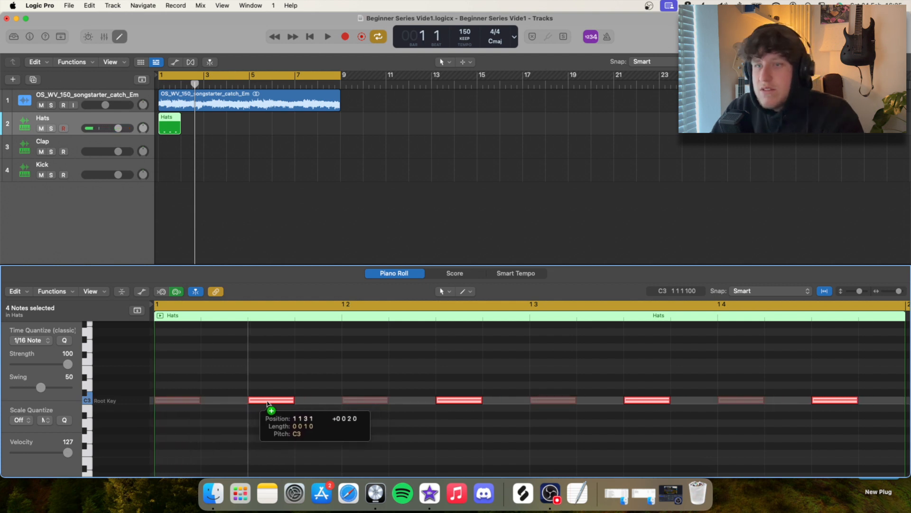
pyautogui.moveTo(267, 404); pyautogui.dragTo(269, 404)
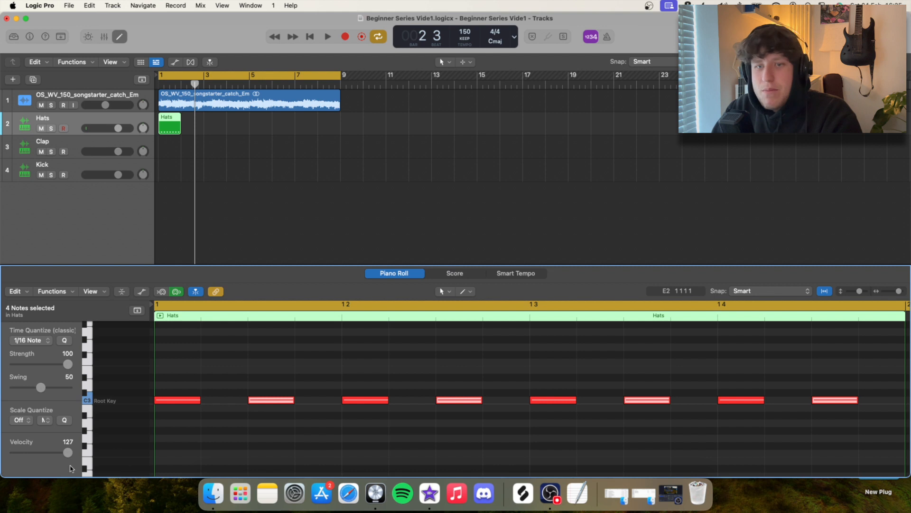
pyautogui.moveTo(67, 454); pyautogui.dragTo(54, 453)
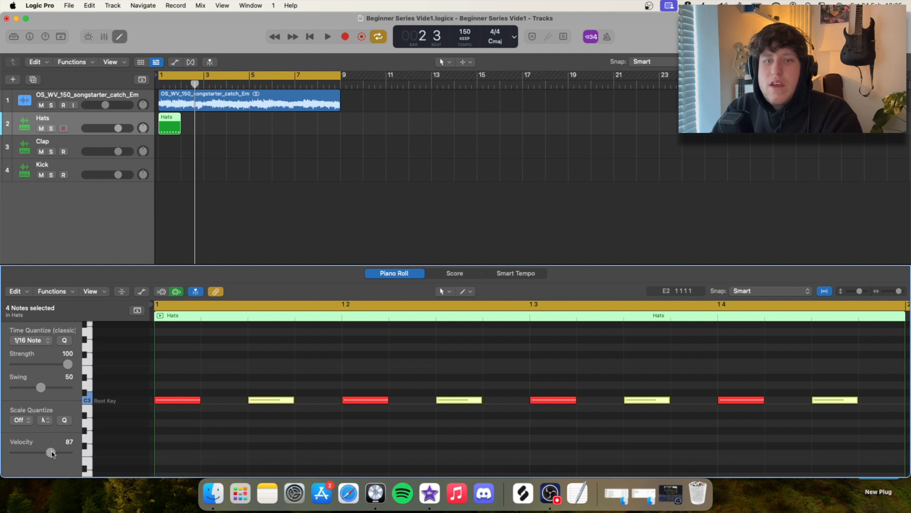
pyautogui.click(252, 376)
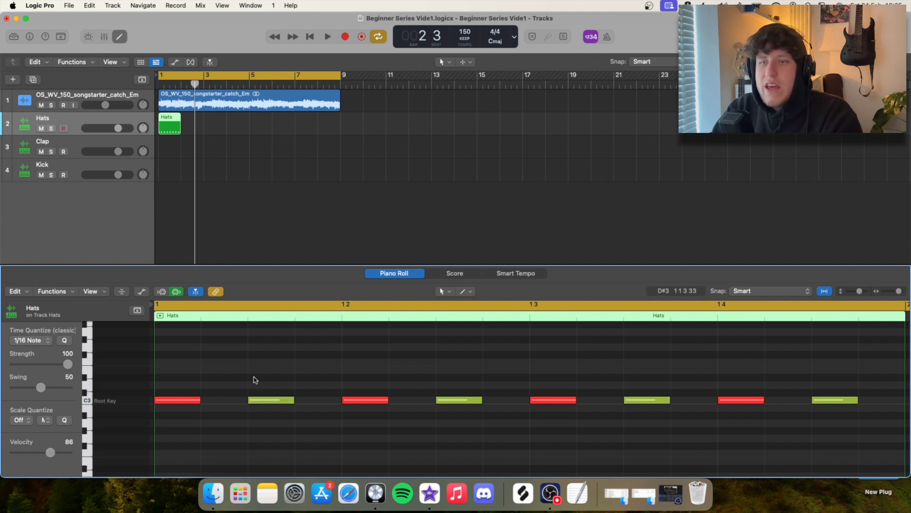
# Step: Solo the Hats track, lower its volume and play back the hat pattern briefly
pyautogui.click(51, 129)
pyautogui.moveTo(118, 129); pyautogui.dragTo(107, 129)
pyautogui.press('space')
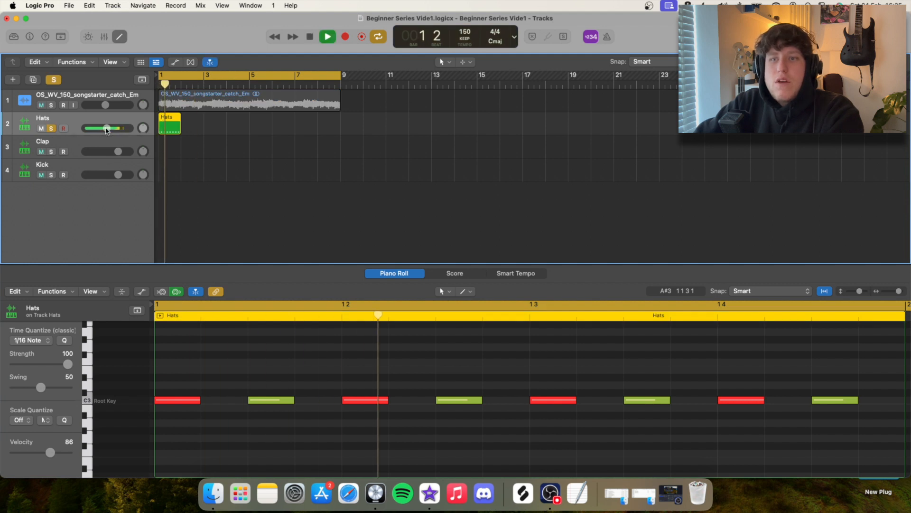
pyautogui.press('space')
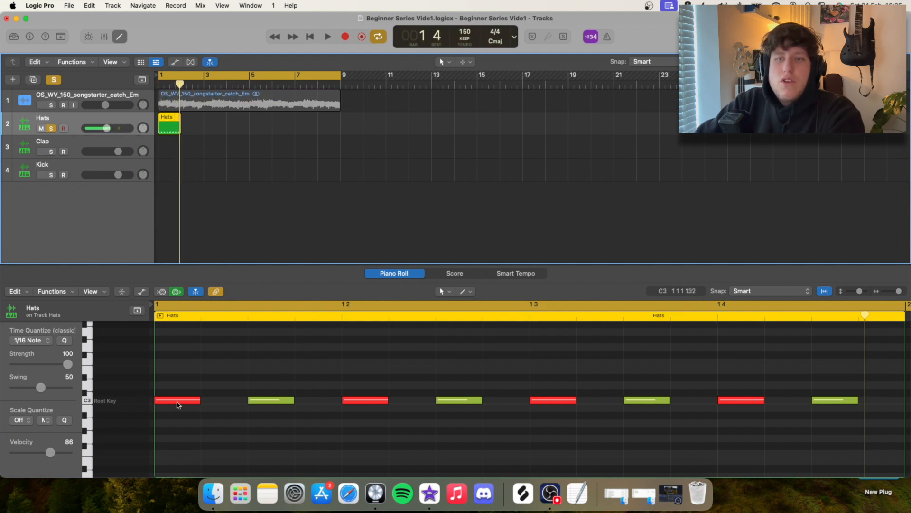
# Step: Audition the first two hat notes and set the second note's velocity to 80
pyautogui.click(178, 401)
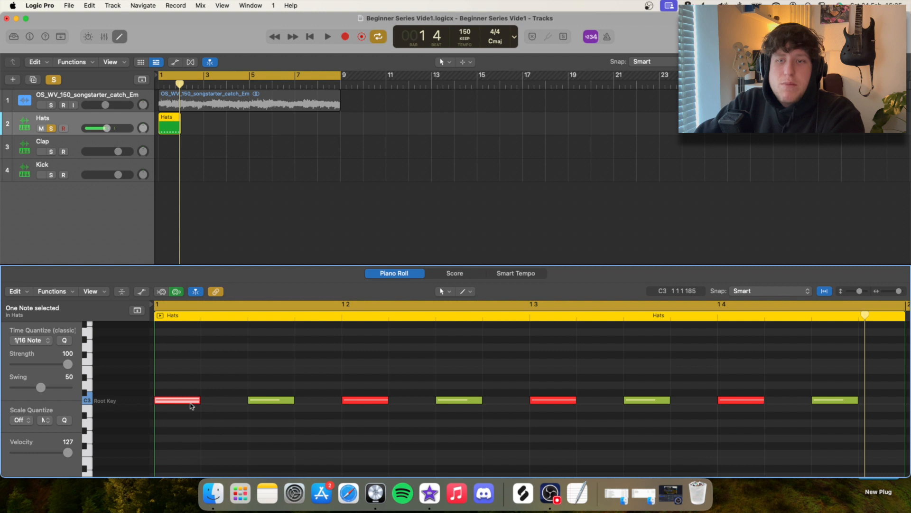
pyautogui.click(271, 400)
pyautogui.moveTo(272, 402)
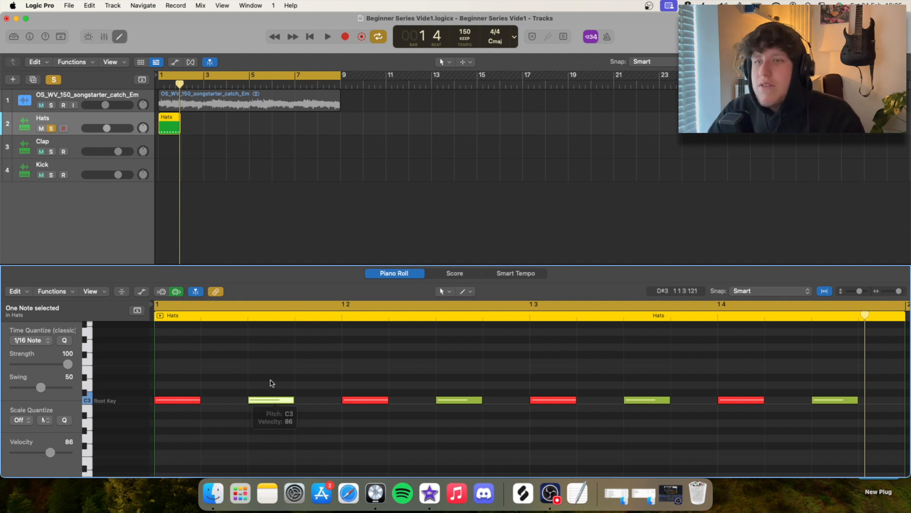
pyautogui.click(267, 387)
pyautogui.click(267, 398)
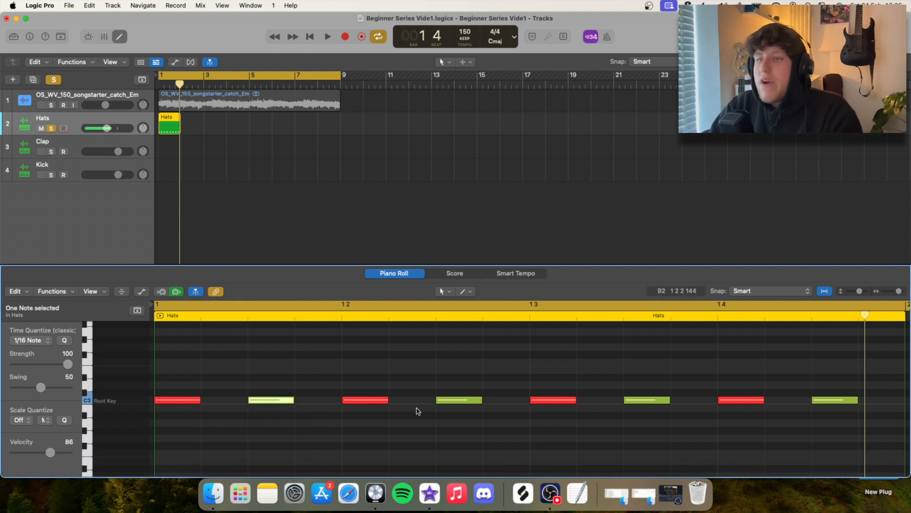
pyautogui.moveTo(377, 406)
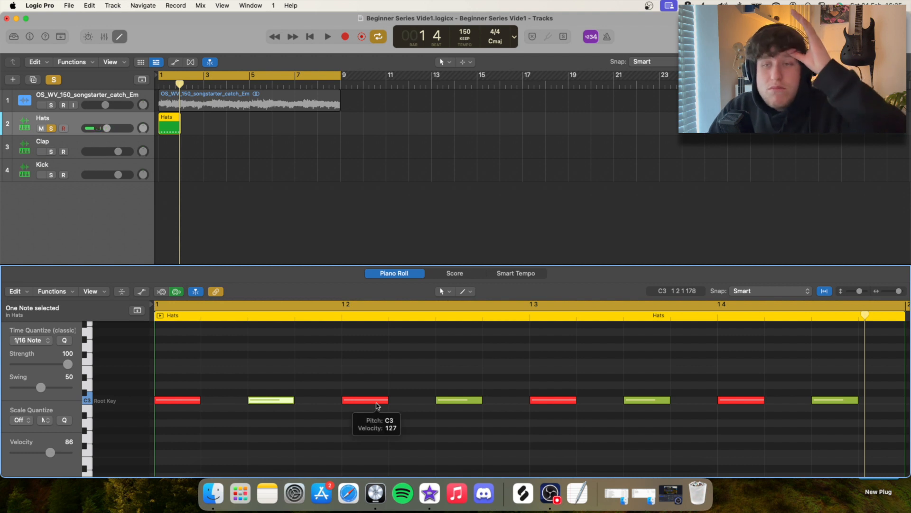
pyautogui.moveTo(50, 458)
pyautogui.mouseDown()
pyautogui.moveTo(17, 453)
pyautogui.moveTo(114, 455)
pyautogui.moveTo(48, 454)
pyautogui.mouseUp()
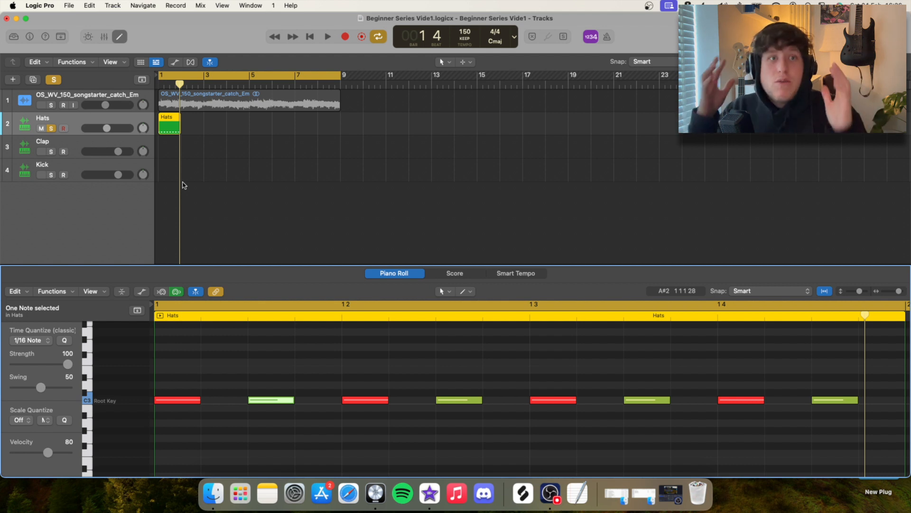
# Step: Repeat the one-bar Hats region once and join both regions into a single two-bar region
pyautogui.click(211, 141)
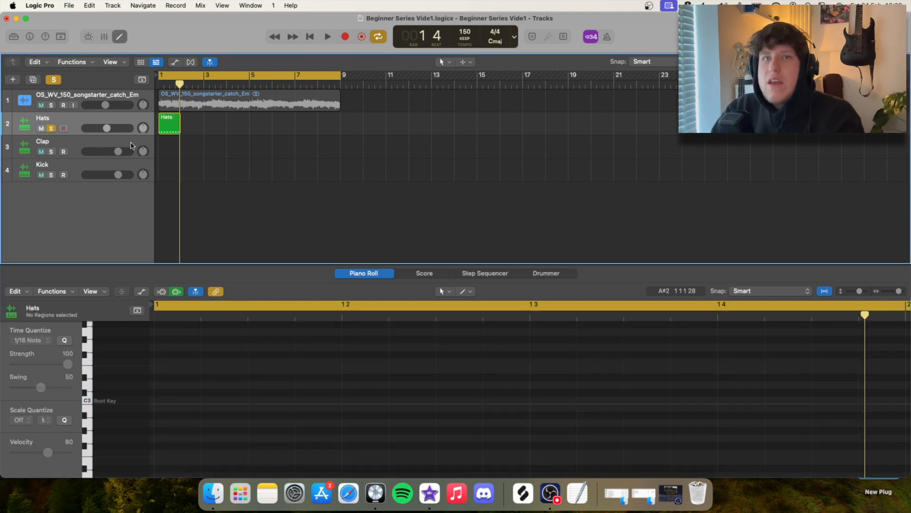
pyautogui.click(163, 125)
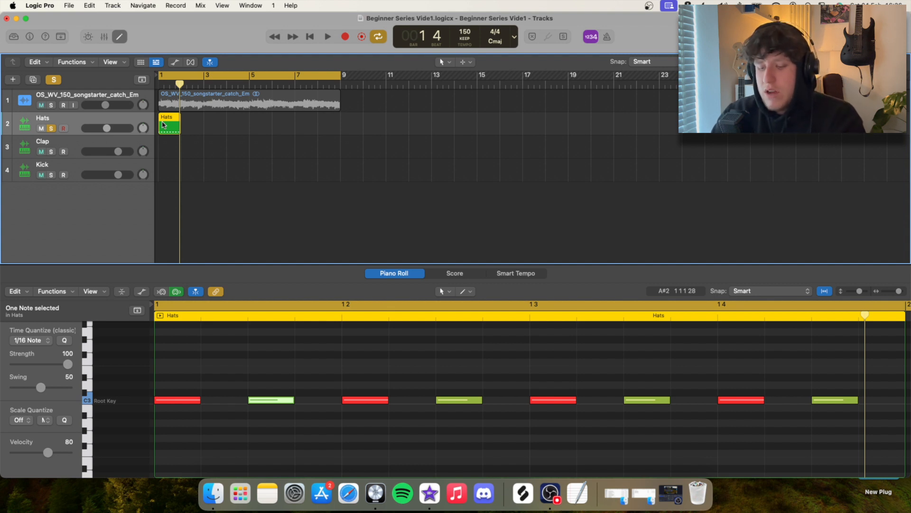
pyautogui.press('super+r')
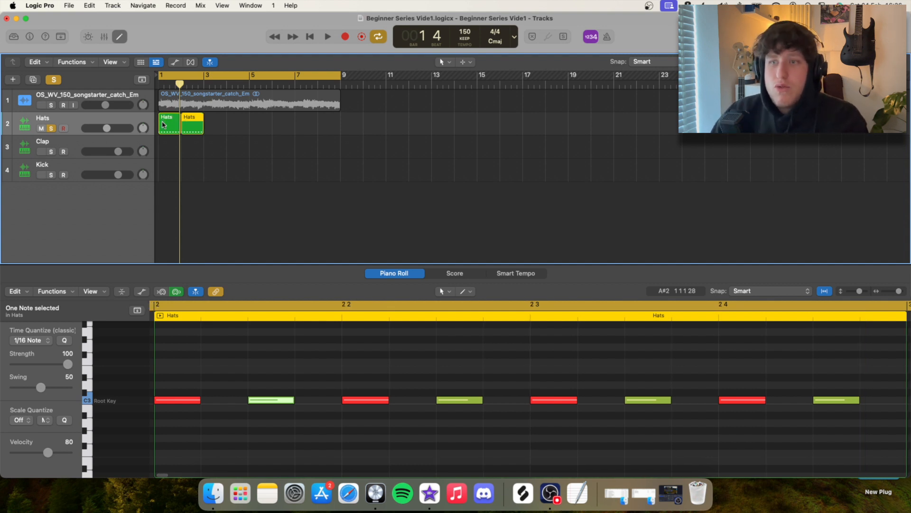
pyautogui.click(215, 136)
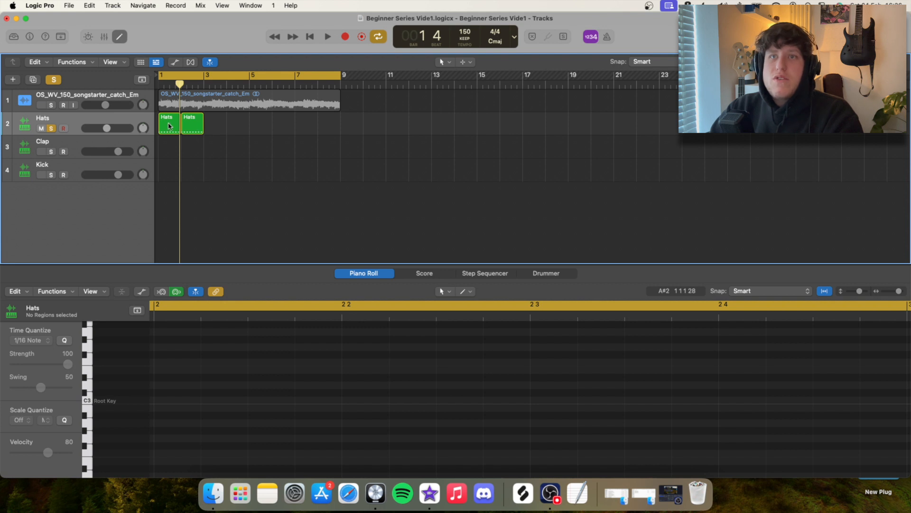
pyautogui.moveTo(225, 126); pyautogui.dragTo(171, 129)
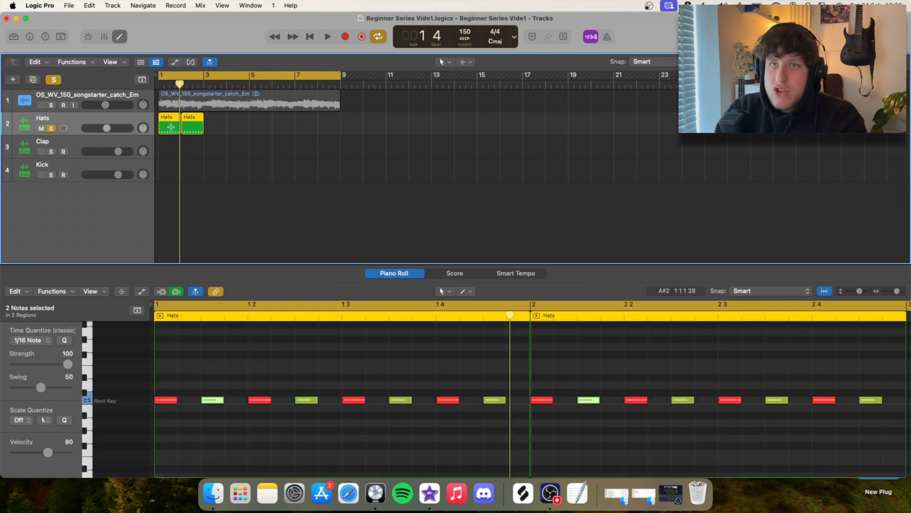
pyautogui.press('super+j')
pyautogui.click(233, 138)
# Step: Repeat the two-bar Hats region three times so the hats run up to bar 9, matching the melody loop
pyautogui.click(194, 126)
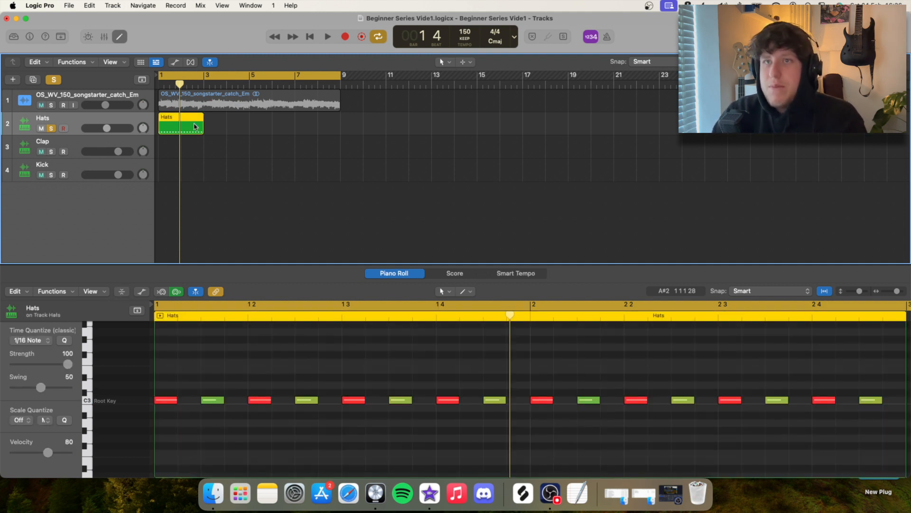
pyautogui.press('super+r')
pyautogui.press('super+r')
pyautogui.press('super+r')
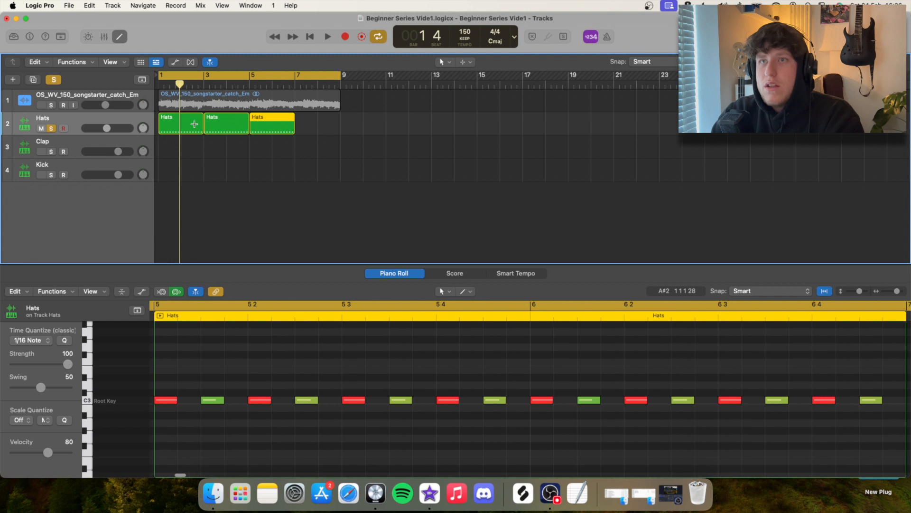
pyautogui.click(256, 160)
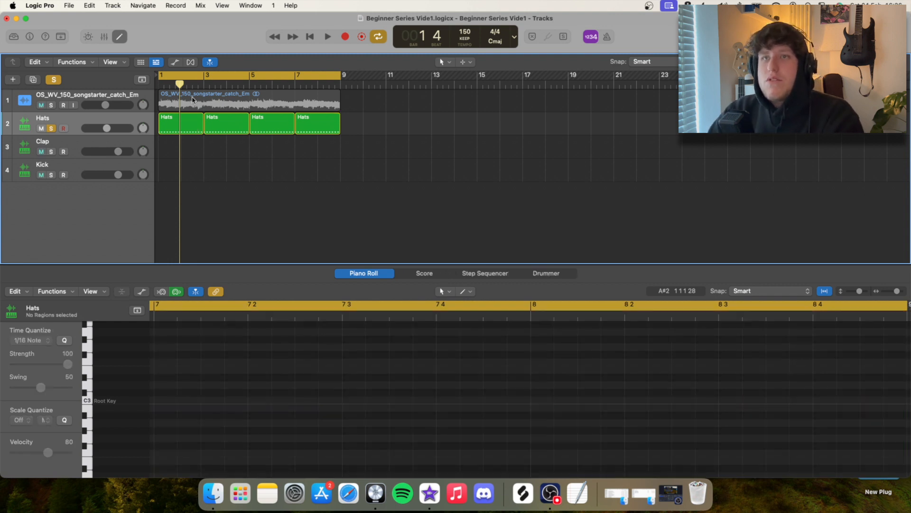
# Step: Solo the melody and Clap tracks as well and create an empty one-bar MIDI region at bar 1 on the Clap track
pyautogui.click(50, 105)
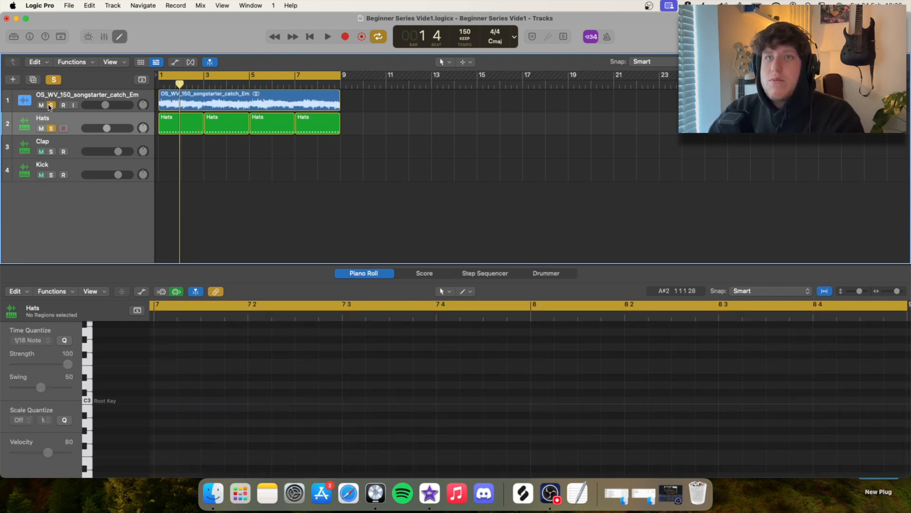
pyautogui.rightClick(166, 143)
pyautogui.click(198, 150)
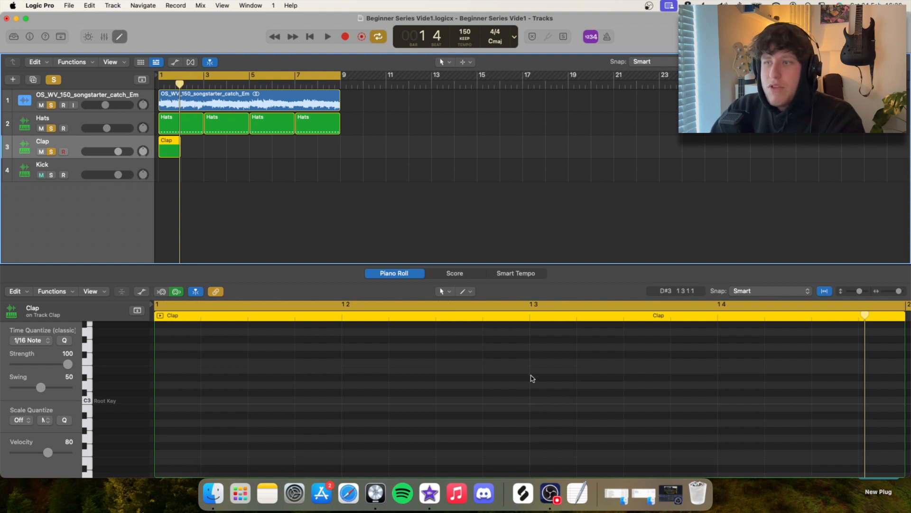
# Step: Add a C3 clap note on beat 3 at velocity 127 and lower the Clap track's volume to about -6.6 dB
pyautogui.click(536, 400)
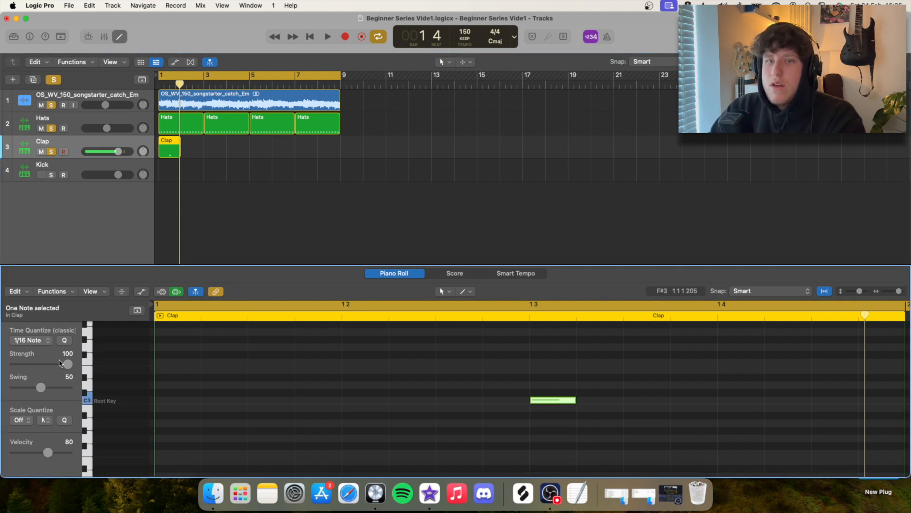
pyautogui.moveTo(50, 457); pyautogui.dragTo(104, 446)
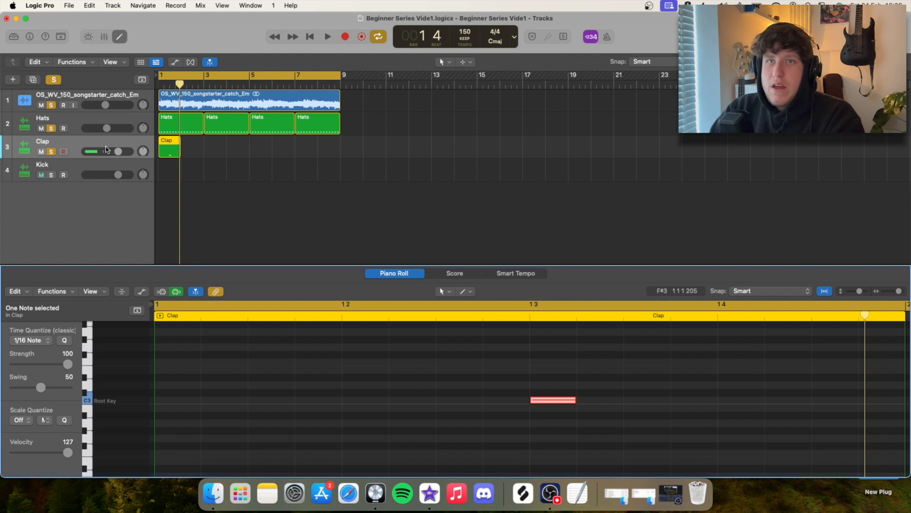
pyautogui.moveTo(118, 152); pyautogui.dragTo(111, 152)
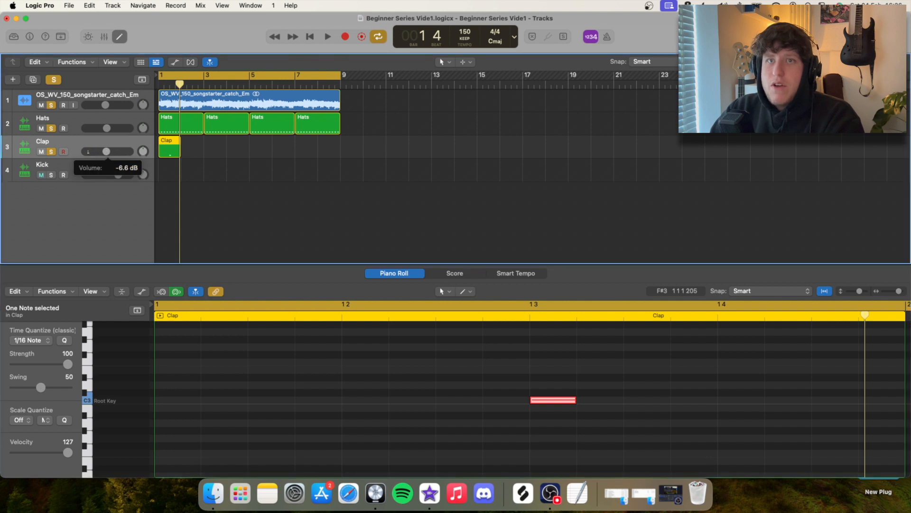
# Step: Take the melody track out of solo and play back the hats and clap together
pyautogui.click(260, 171)
pyautogui.click(53, 105)
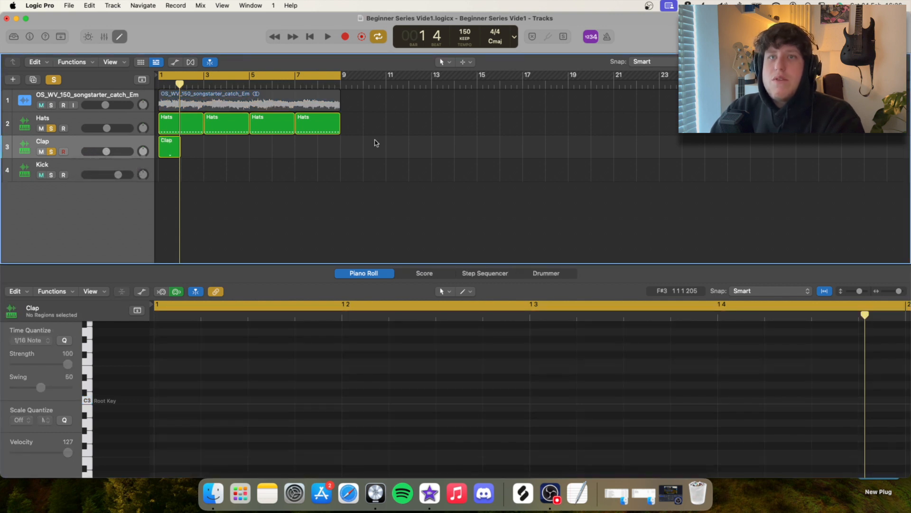
pyautogui.press('space')
pyautogui.press('space')
# Step: Repeat the one-bar Clap region once and join both regions into a single two-bar region
pyautogui.click(173, 156)
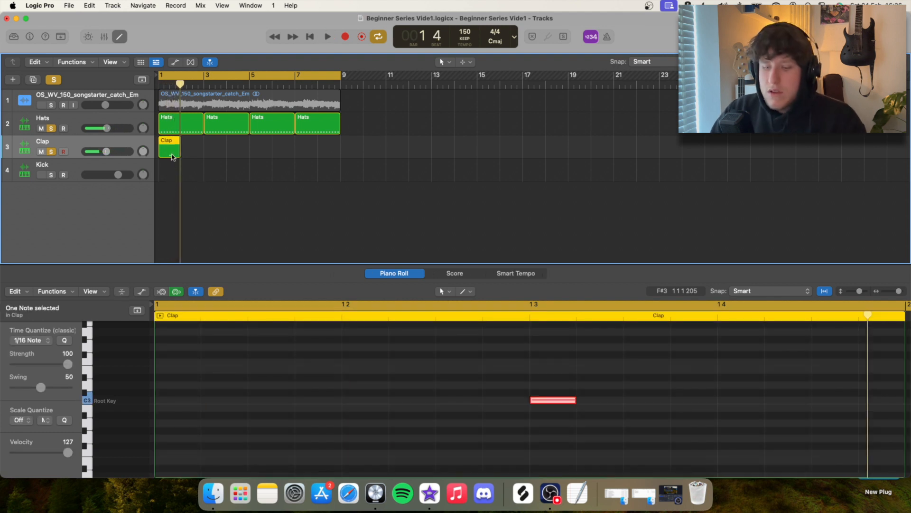
pyautogui.press('super+r')
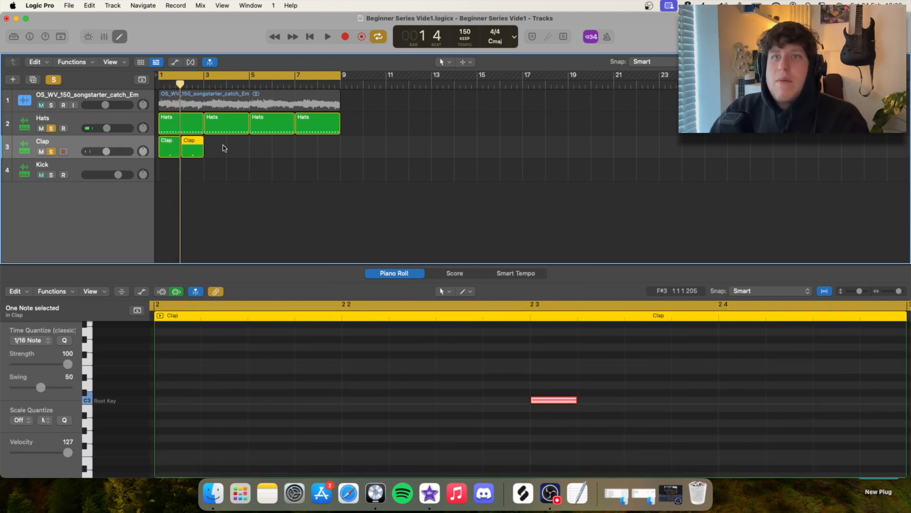
pyautogui.keyDown('shift'); pyautogui.click(159, 150); pyautogui.keyUp('shift')
pyautogui.press('super+j')
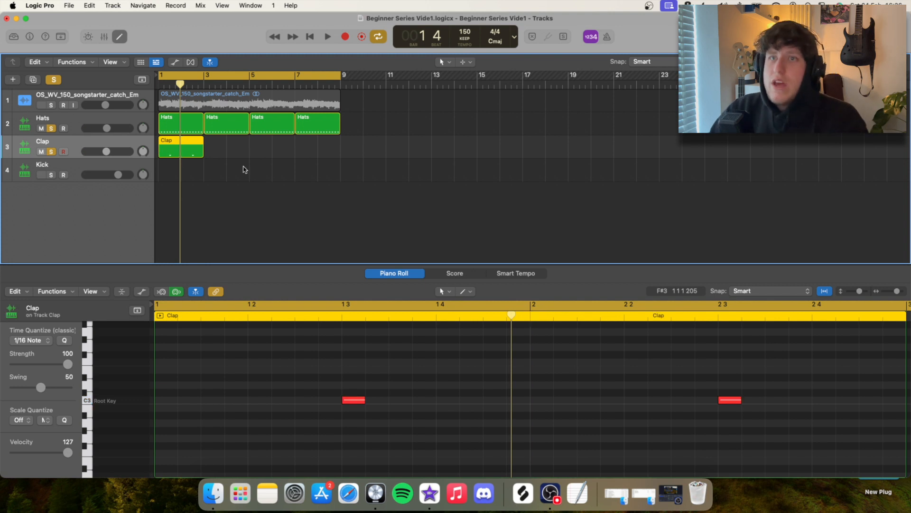
# Step: Repeat the two-bar Clap region three times so the claps run up to bar 9
pyautogui.press('super+r')
pyautogui.press('super+r')
pyautogui.press('super+r')
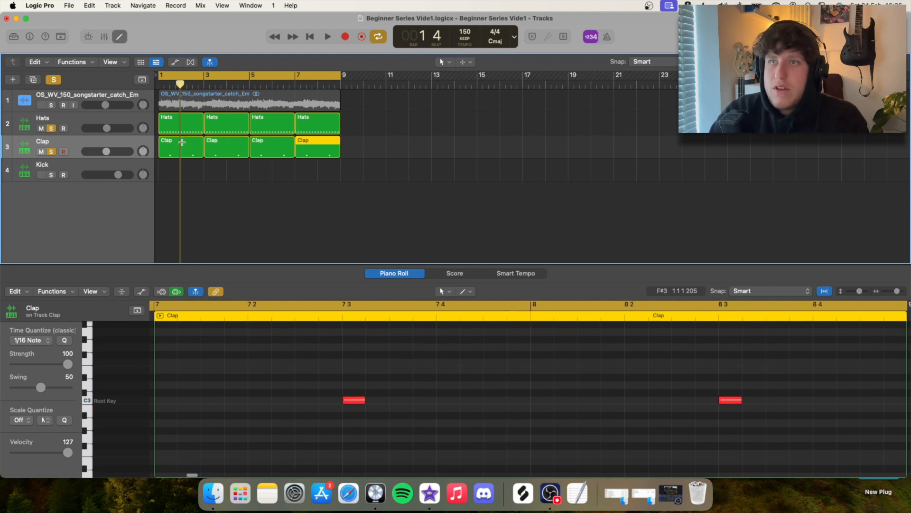
pyautogui.click(238, 170)
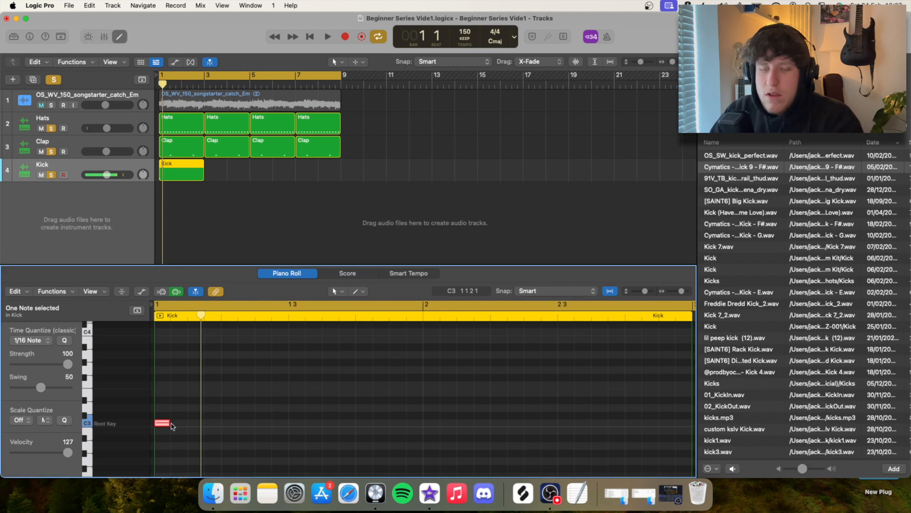
# Step: Add a C3 kick note at the start of bar 2 and play the pattern with the cycle range at bars 1 to 3
pyautogui.click(430, 422)
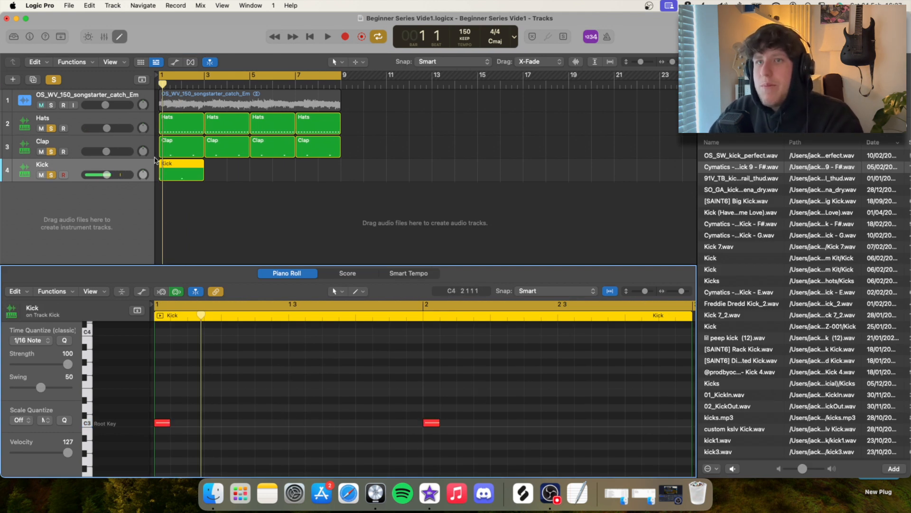
pyautogui.moveTo(203, 74); pyautogui.dragTo(121, 80)
pyautogui.hscroll(2, 121, 79)
pyautogui.press('space')
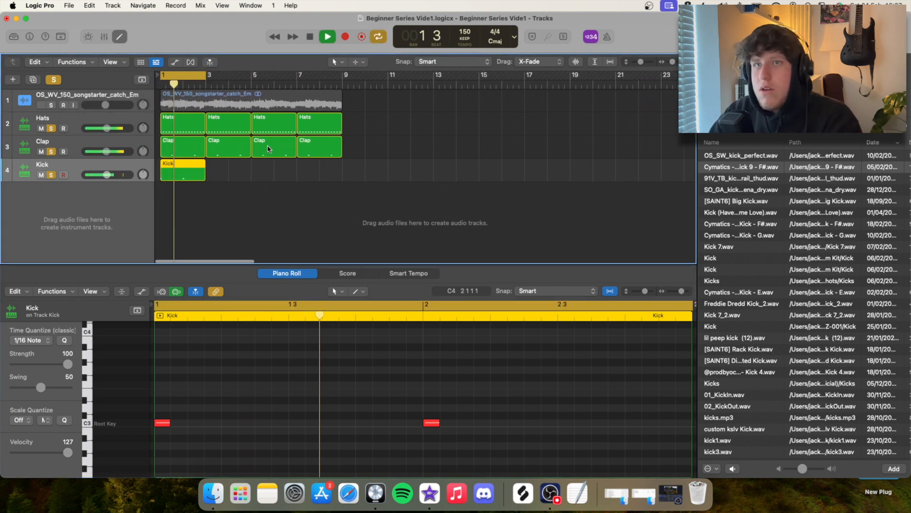
pyautogui.press('space')
pyautogui.click(218, 212)
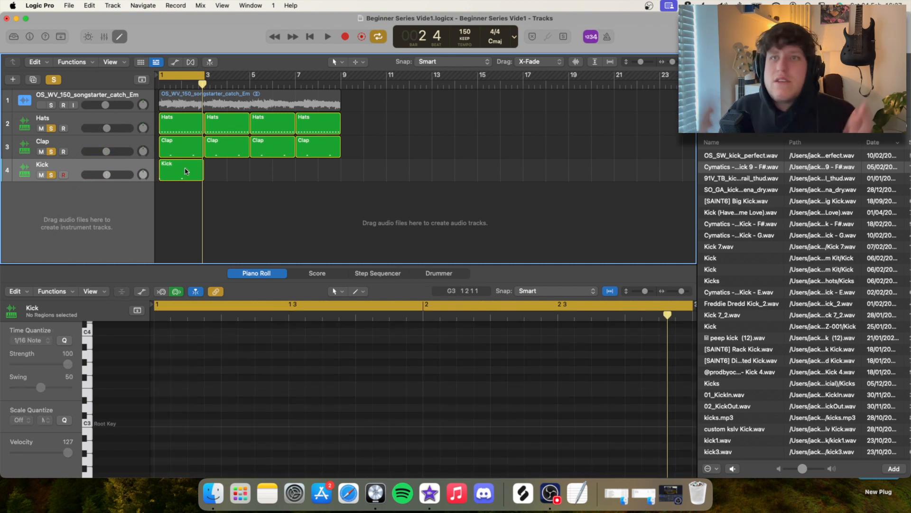
# Step: Add extra C3 sixteenth hat notes between the existing ones in bar 1, the first at velocity 45, and listen to the change
pyautogui.click(167, 126)
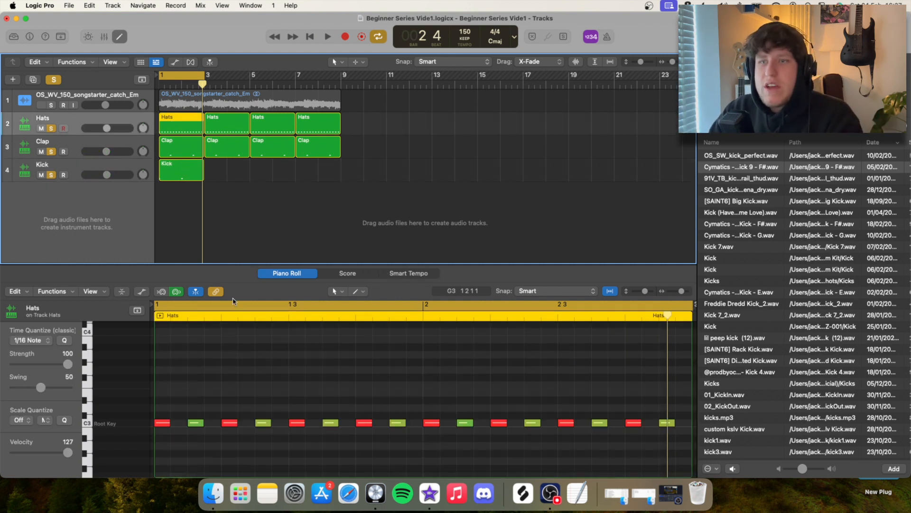
pyautogui.click(177, 423)
pyautogui.moveTo(68, 452); pyautogui.dragTo(32, 452)
pyautogui.press('space')
pyautogui.press('space')
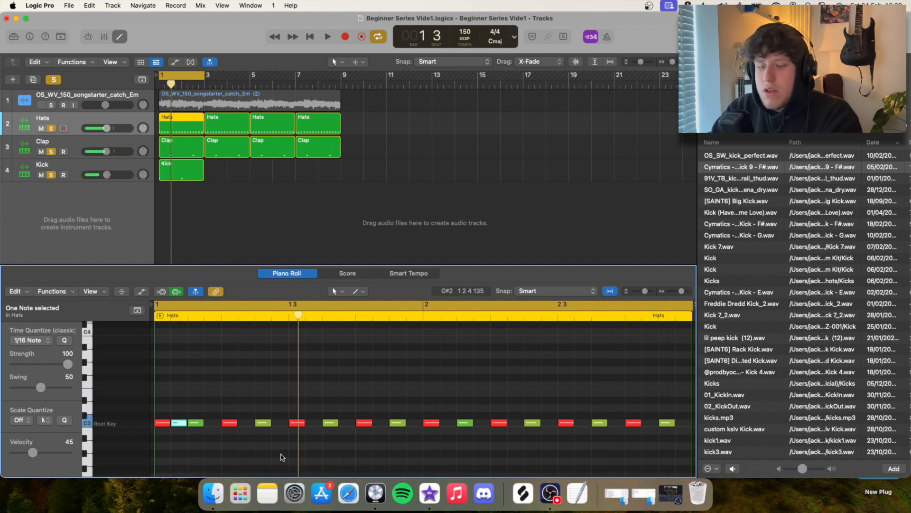
pyautogui.click(280, 423)
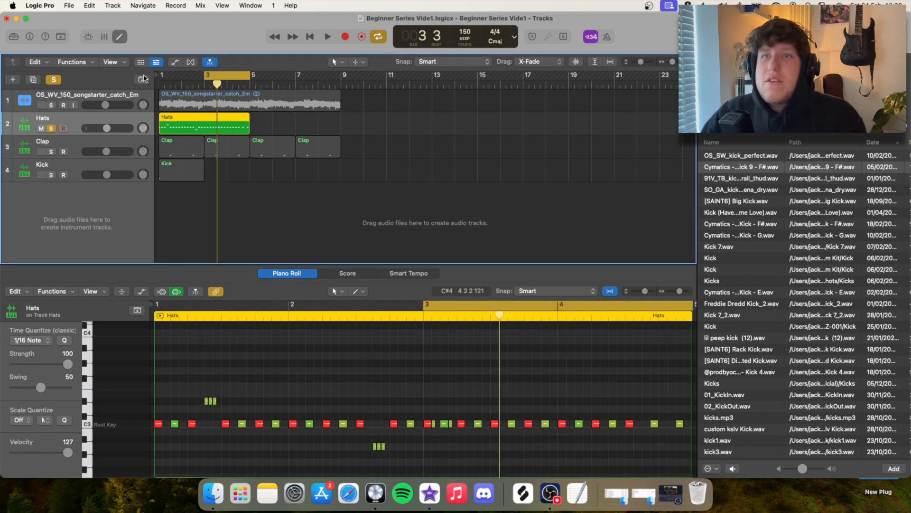
# Step: Extend the cycle range to bars 1 to 5, review the pitched hat rolls and the last notes of bar 4, and play the hats
pyautogui.moveTo(208, 75); pyautogui.dragTo(159, 75)
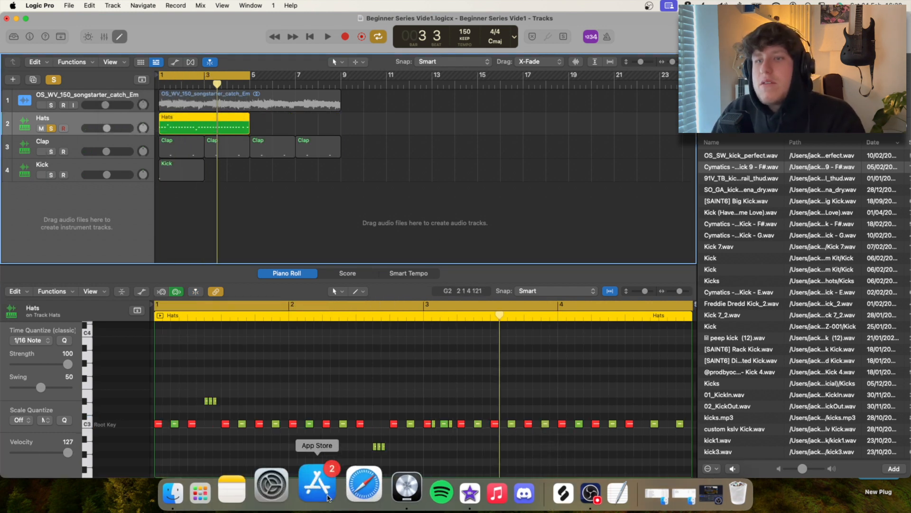
pyautogui.click(233, 400)
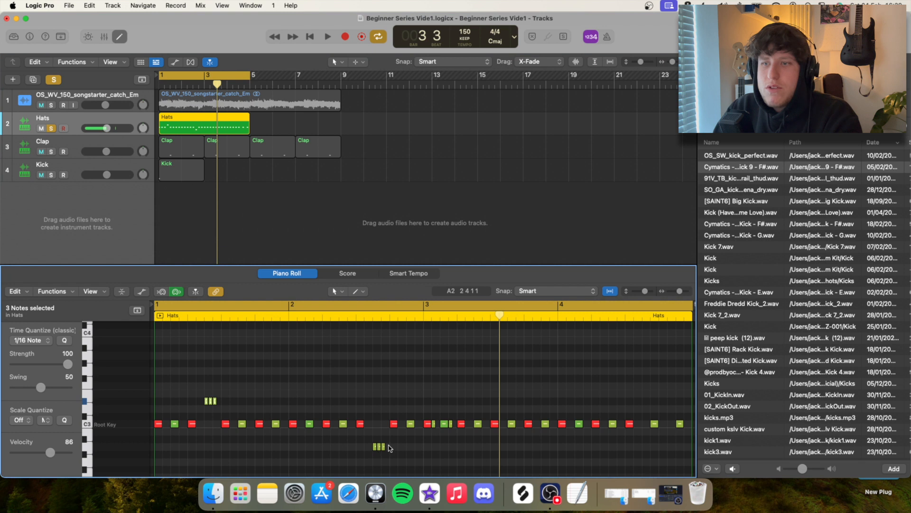
pyautogui.moveTo(230, 395); pyautogui.dragTo(188, 403)
pyautogui.moveTo(391, 449); pyautogui.dragTo(346, 443)
pyautogui.moveTo(624, 408); pyautogui.dragTo(699, 437)
pyautogui.click(655, 430)
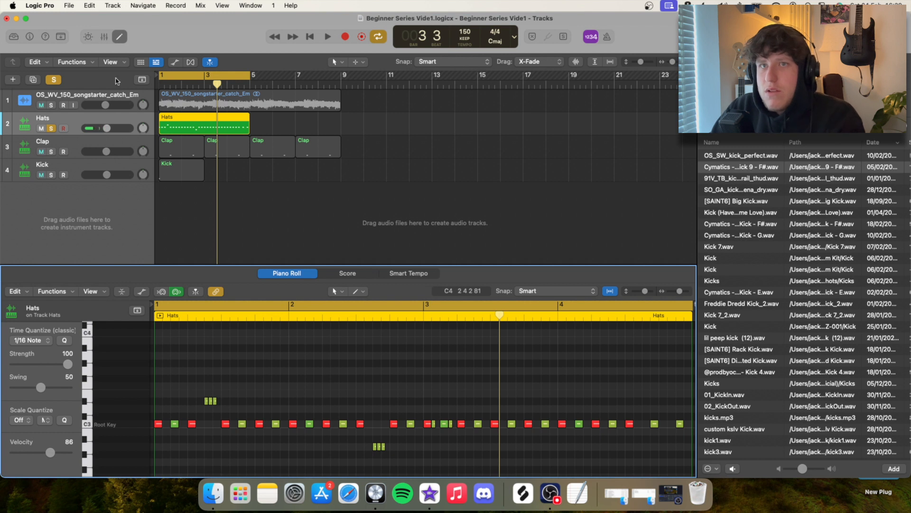
pyautogui.press('space')
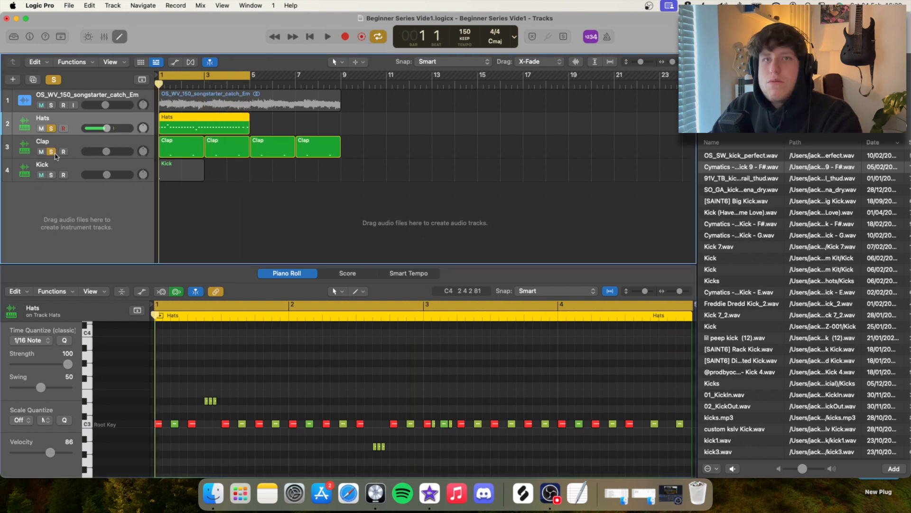
# Step: Examine the note placement in the first two Clap regions and play the hats and clap together
pyautogui.click(263, 233)
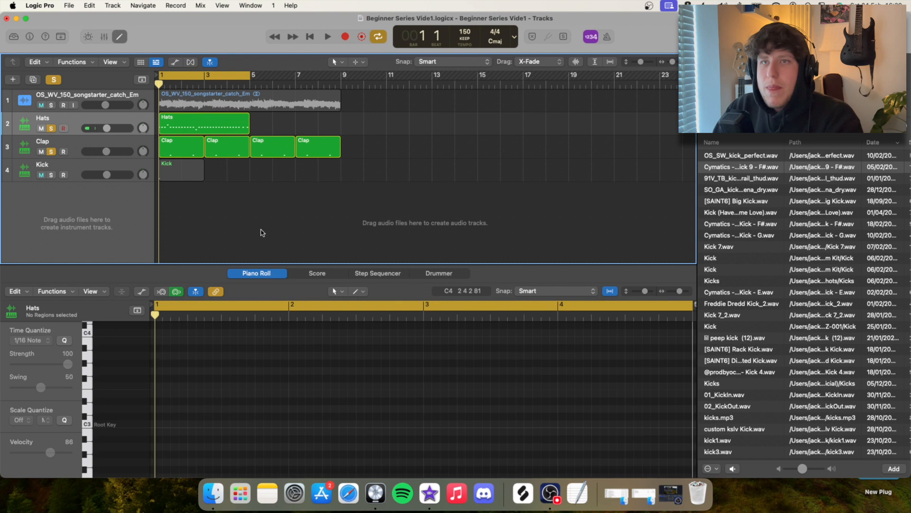
pyautogui.click(178, 143)
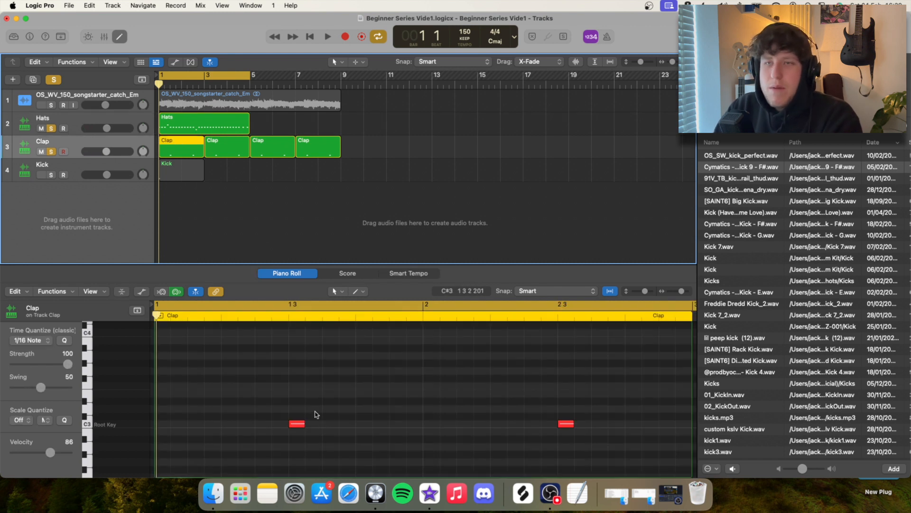
pyautogui.click(238, 140)
pyautogui.press('space')
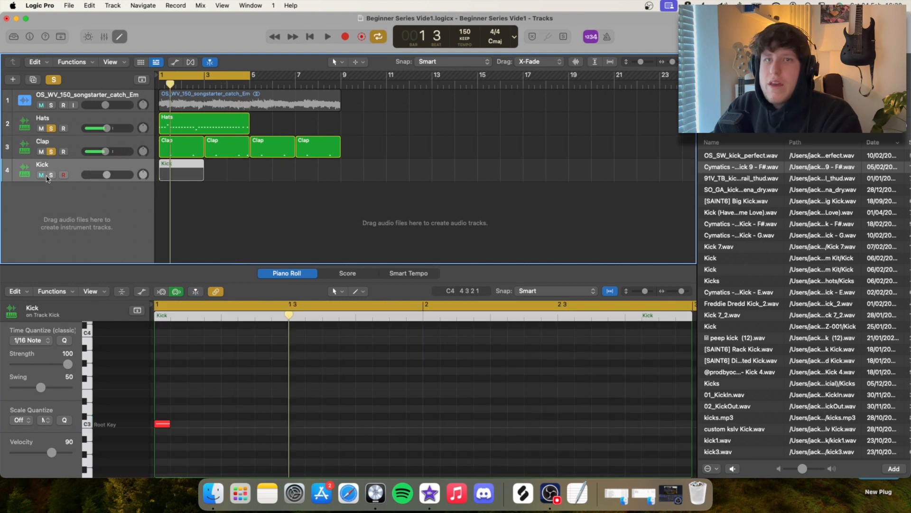
# Step: Solo the Kick track and add C3 kicks at 1 2 3, 1 4 1, 1 4 3, 2 2 1 and 2 2 3, checking them with playback
pyautogui.click(51, 175)
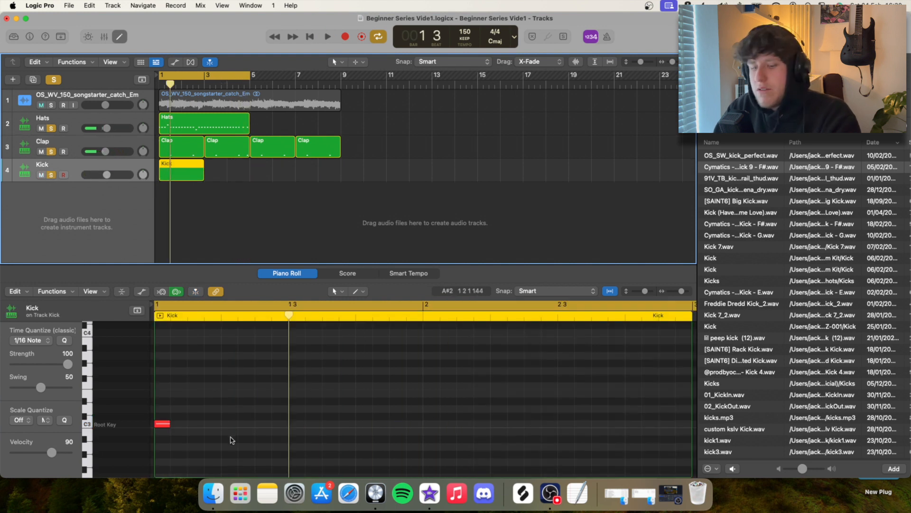
pyautogui.press('space')
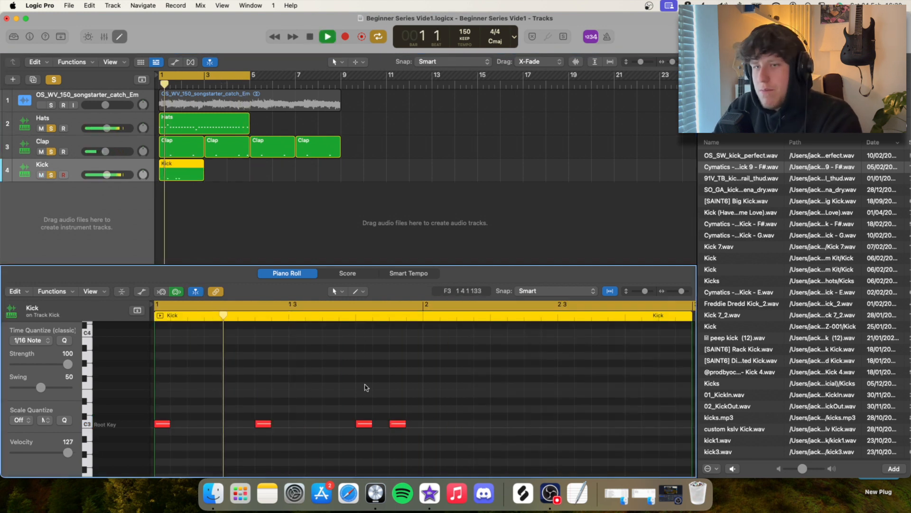
pyautogui.press('space')
pyautogui.click(499, 424)
pyautogui.click(532, 424)
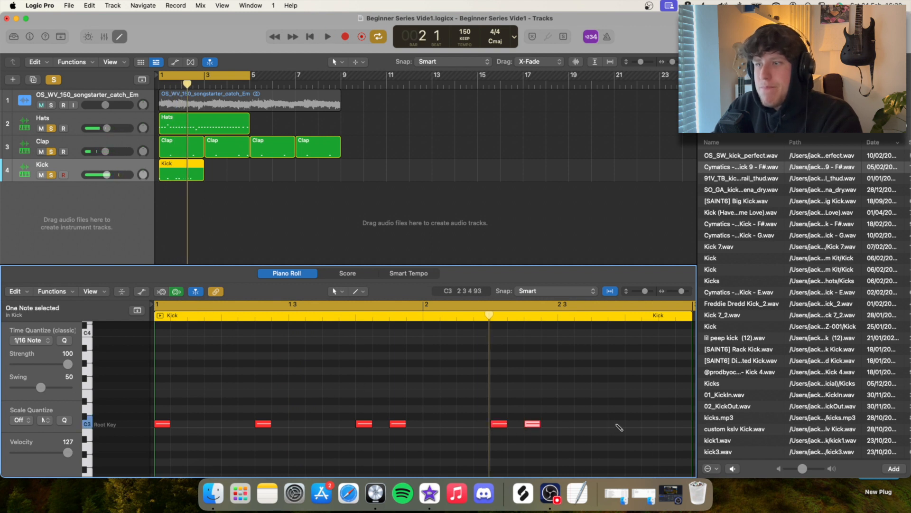
pyautogui.press('space')
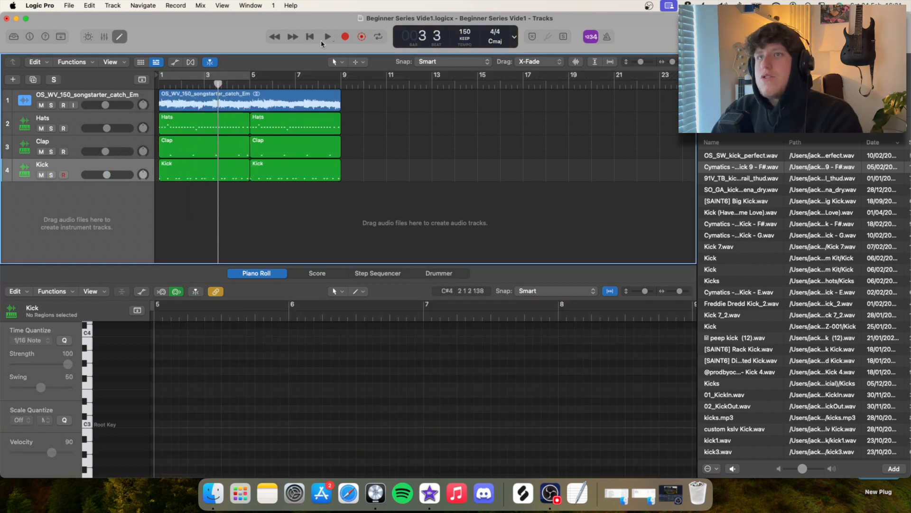
# Step: Play the full arrangement from bar 1 and lower all four tracks' volumes together, bringing the melody to about -12.2 dB
pyautogui.press('Return')
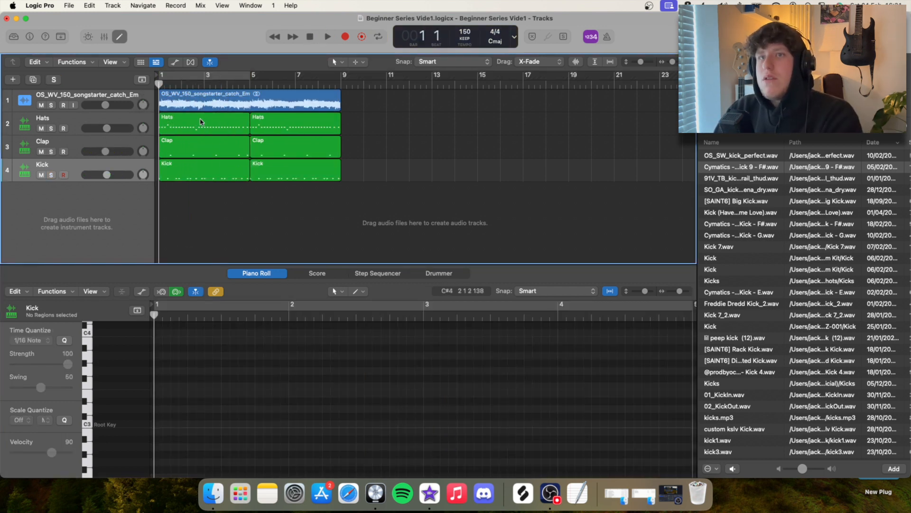
pyautogui.press('space')
pyautogui.moveTo(105, 105); pyautogui.dragTo(103, 105)
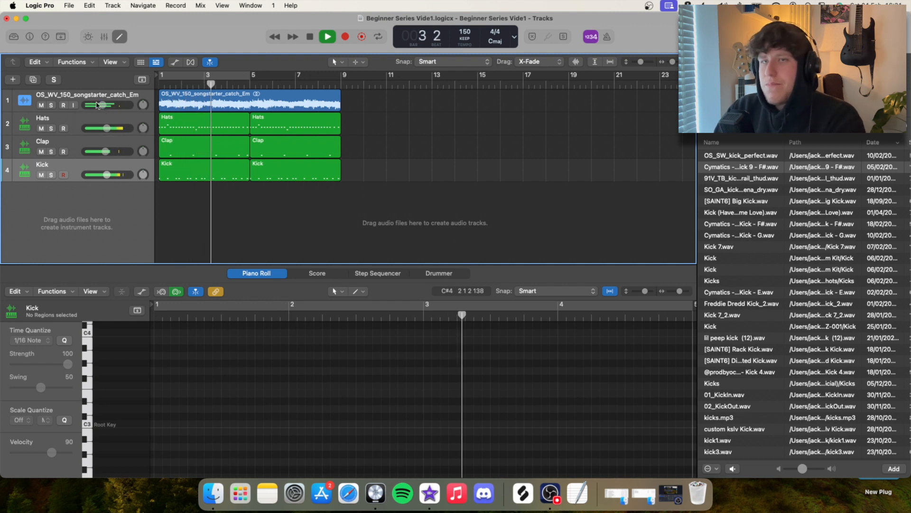
pyautogui.moveTo(359, 106); pyautogui.dragTo(263, 179)
pyautogui.moveTo(102, 105); pyautogui.dragTo(101, 105)
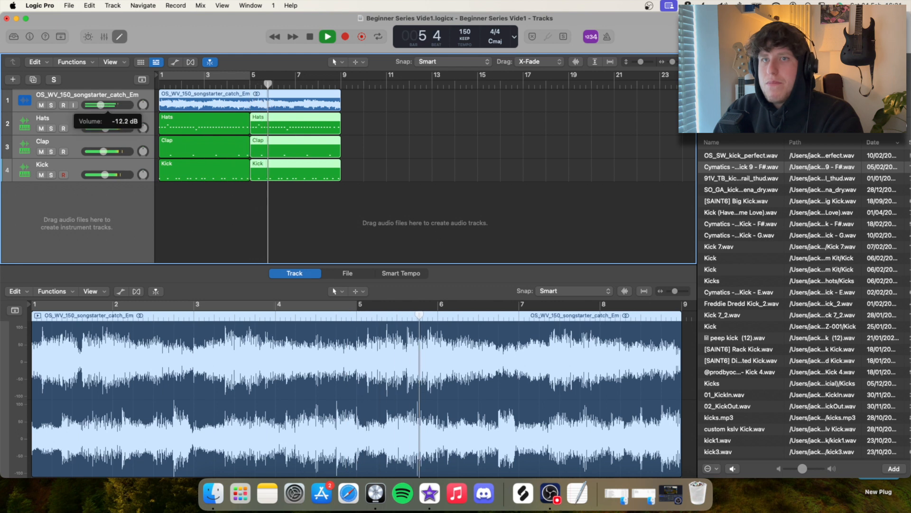
pyautogui.click(385, 166)
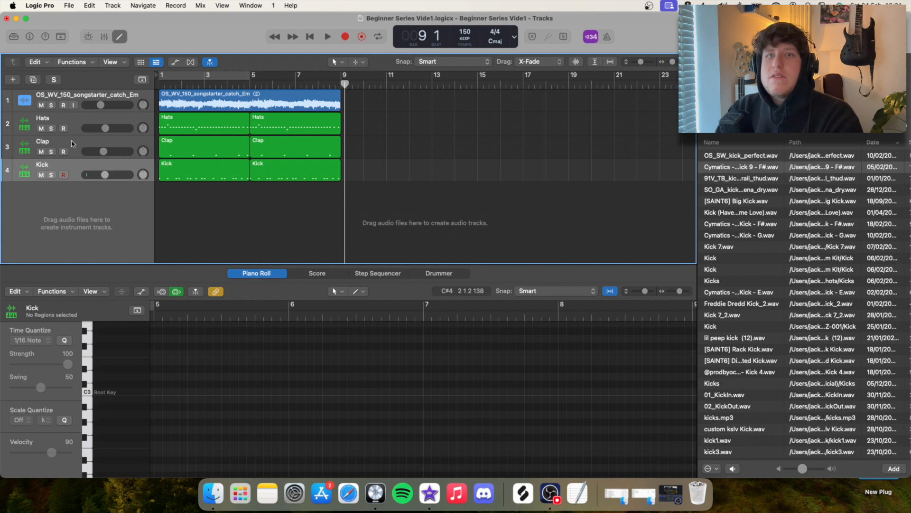
# Step: Create a duplicate of the Kick track below it without regions and name it 808
pyautogui.press('f')
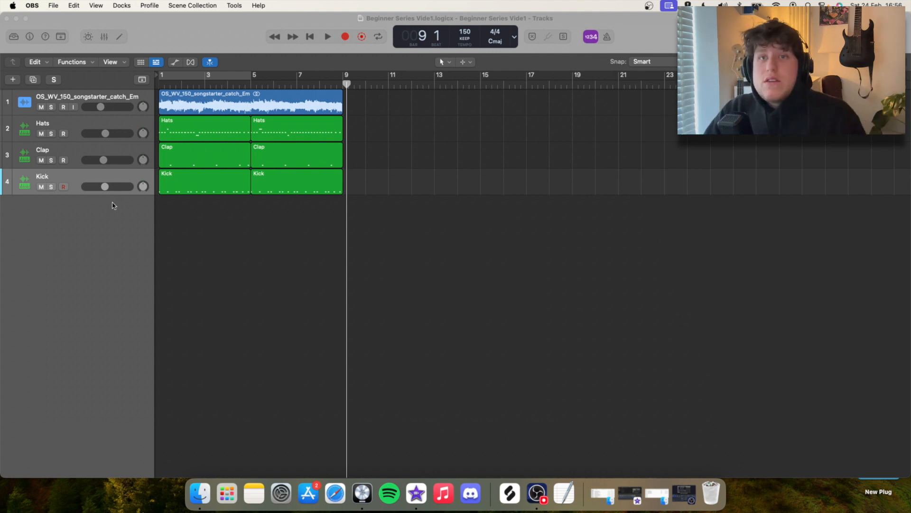
pyautogui.click(80, 177)
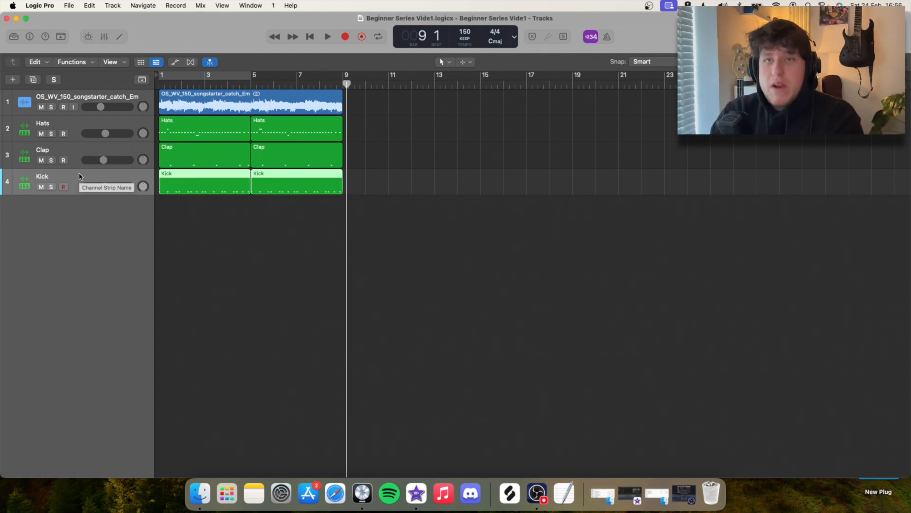
pyautogui.press('super+d')
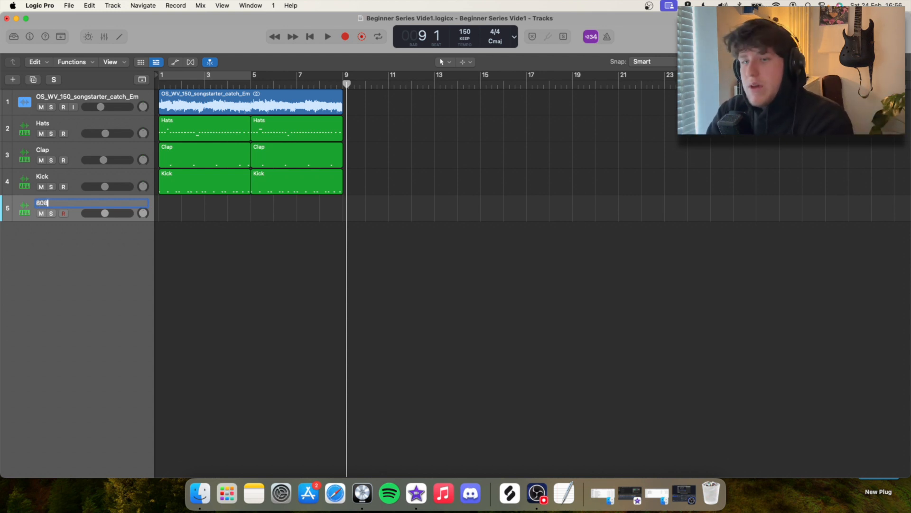
# Step: Browse the 808 sample files and audition several, including Cymatics - Bang 808 1 - C.wav
pyautogui.press('f')
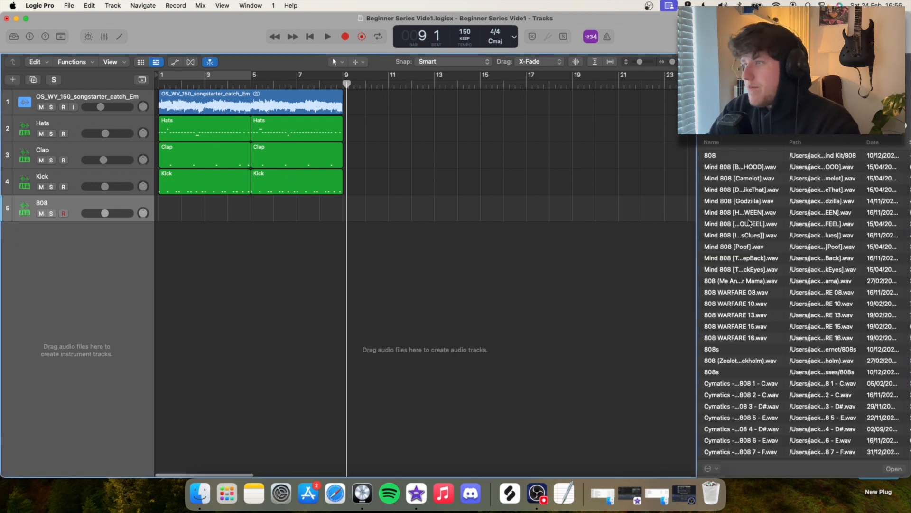
pyautogui.scroll(-2, 753, 273)
pyautogui.click(759, 350)
pyautogui.click(763, 362)
pyautogui.scroll(-5, 762, 378)
pyautogui.click(755, 336)
pyautogui.click(763, 360)
pyautogui.click(762, 337)
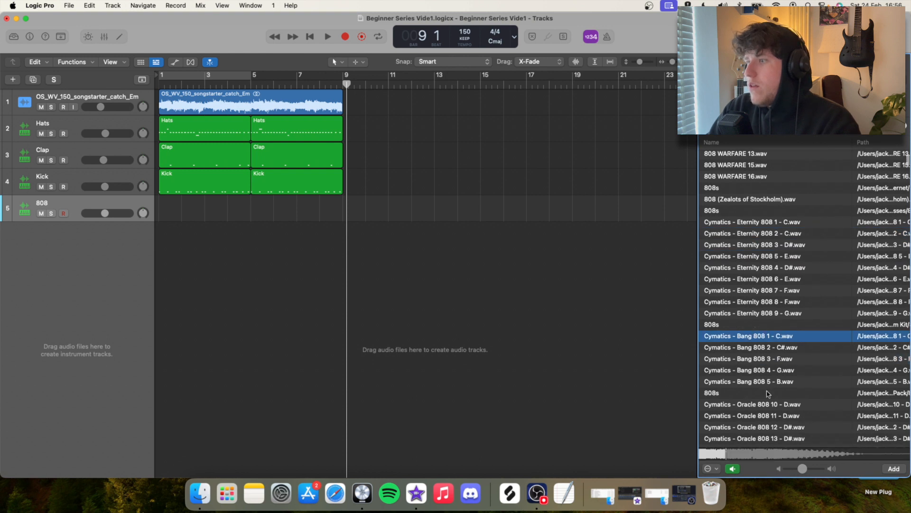
# Step: Audition further 808 samples and load Cymatics - Oracle 808 5 - C.wav into Quick Sampler on the 808 track
pyautogui.scroll(-7, 759, 330)
pyautogui.click(766, 334)
pyautogui.scroll(-8, 775, 353)
pyautogui.click(769, 318)
pyautogui.click(771, 330)
pyautogui.moveTo(769, 329); pyautogui.dragTo(70, 223)
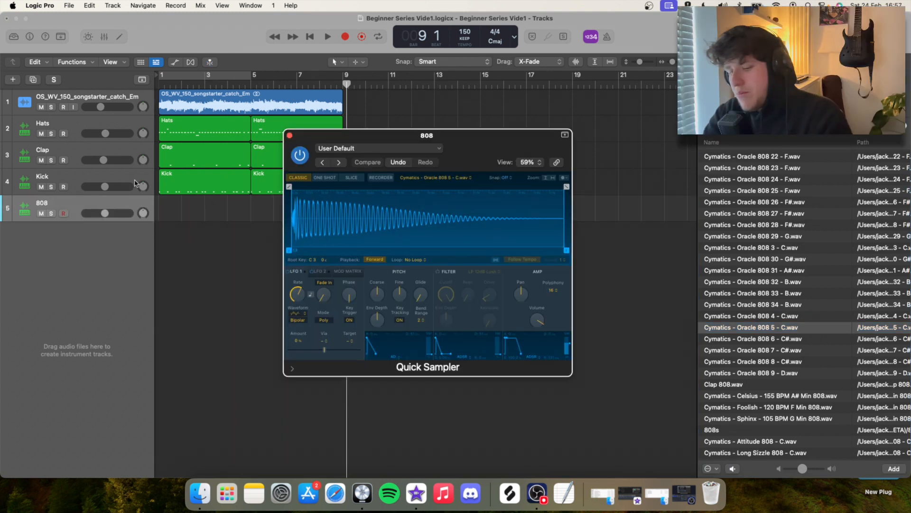
# Step: Test the loaded 808 sample by playing its C3 note repeatedly with Musical Typing
pyautogui.press('super+k')
pyautogui.press('a')
pyautogui.hscroll(2, 261, 183)
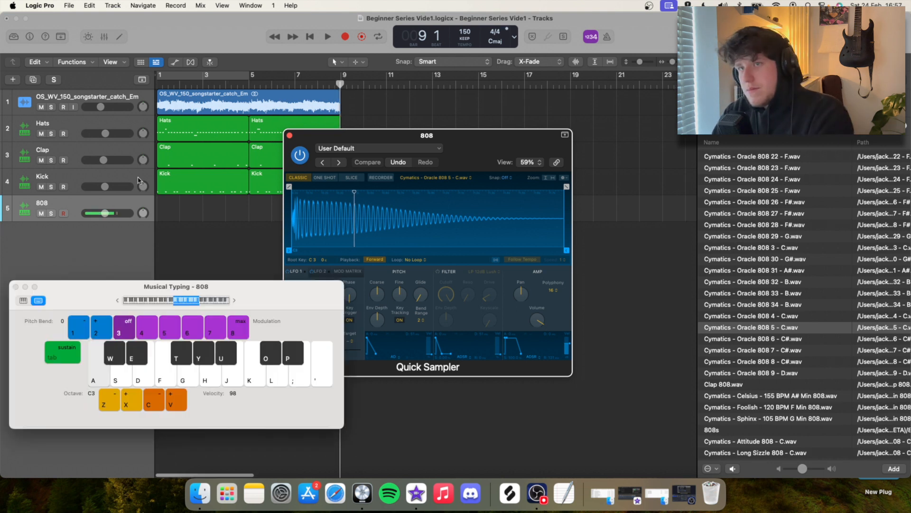
pyautogui.press('a')
pyautogui.press('a')
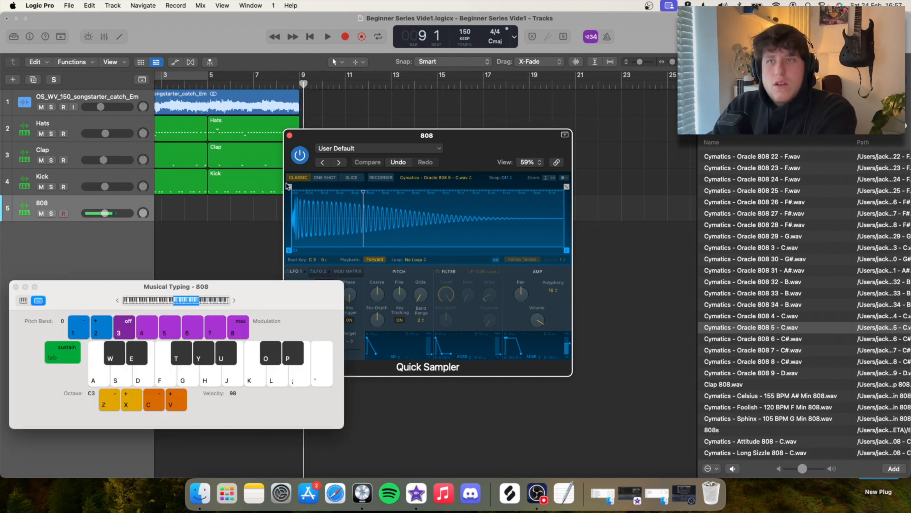
# Step: Trim the 808 sample's start to about 0.03 s and add a fade-in of about 0.052 s, then close Quick Sampler
pyautogui.press('a')
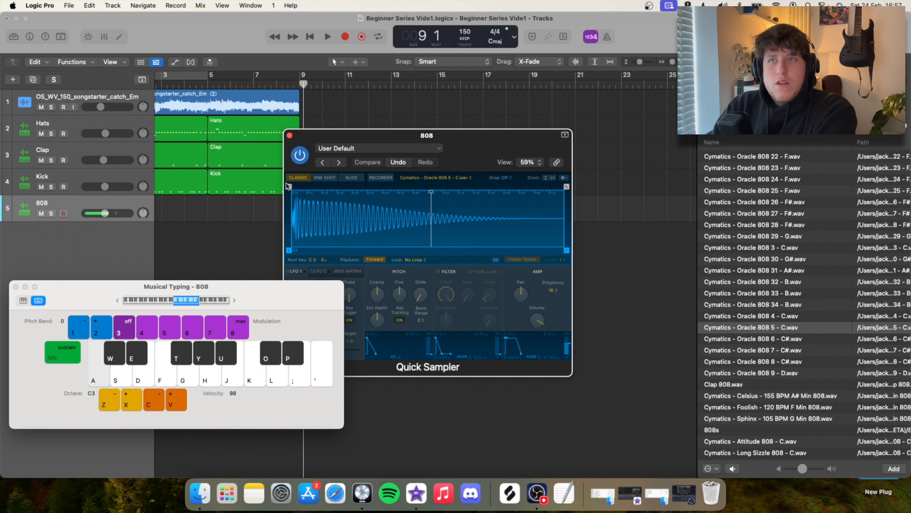
pyautogui.press('a')
pyautogui.moveTo(309, 146); pyautogui.dragTo(321, 123)
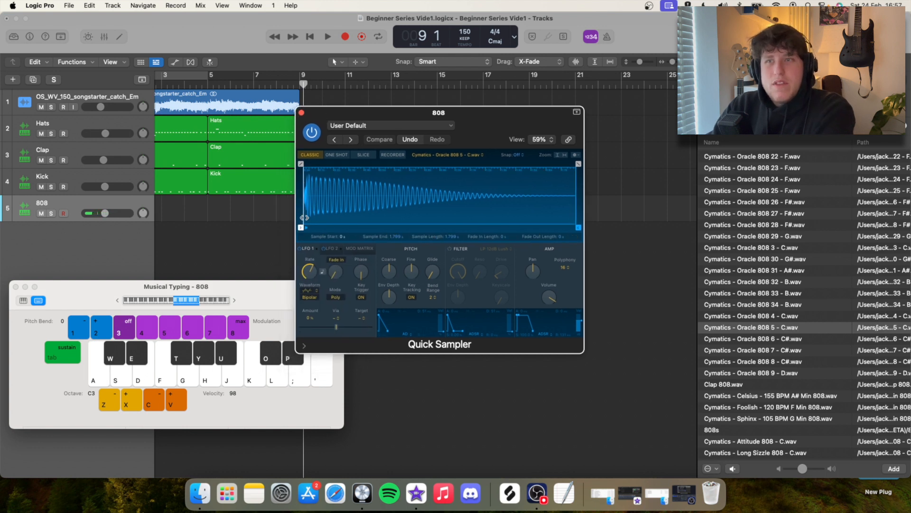
pyautogui.press('a')
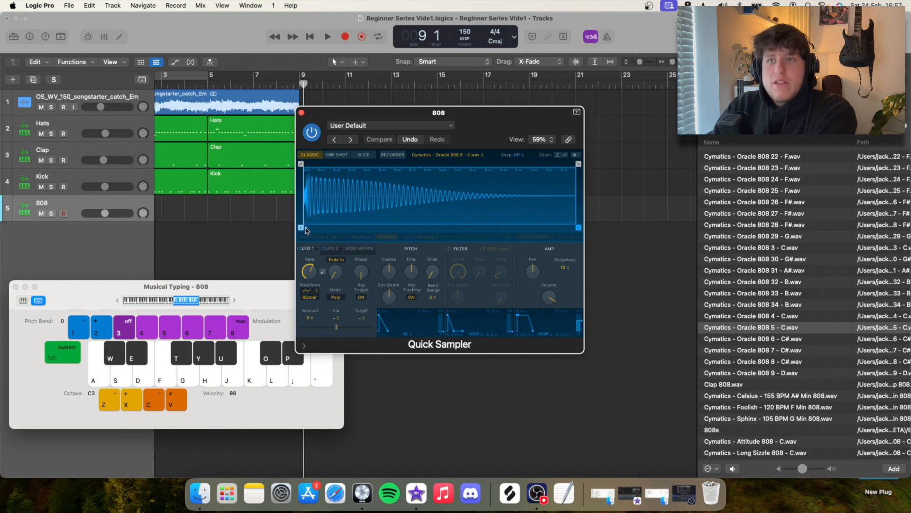
pyautogui.moveTo(302, 227); pyautogui.dragTo(308, 227)
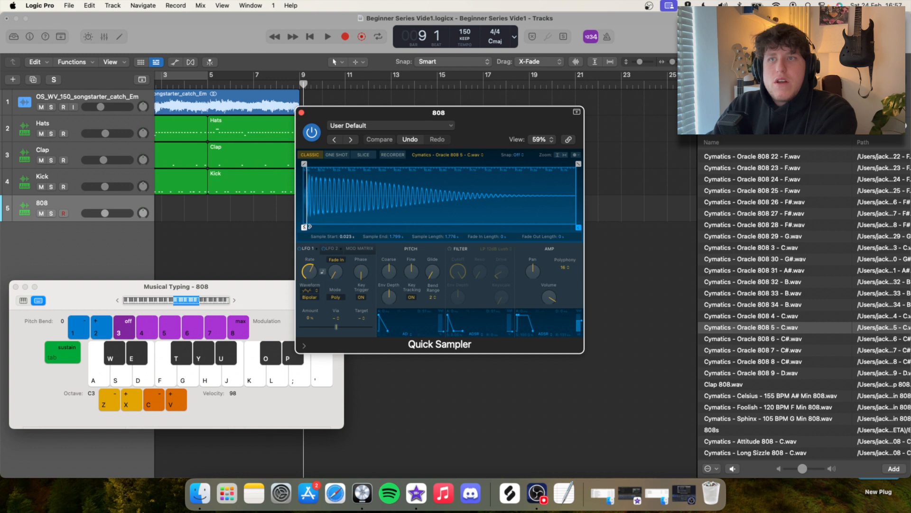
pyautogui.moveTo(304, 164); pyautogui.dragTo(310, 163)
pyautogui.press('a')
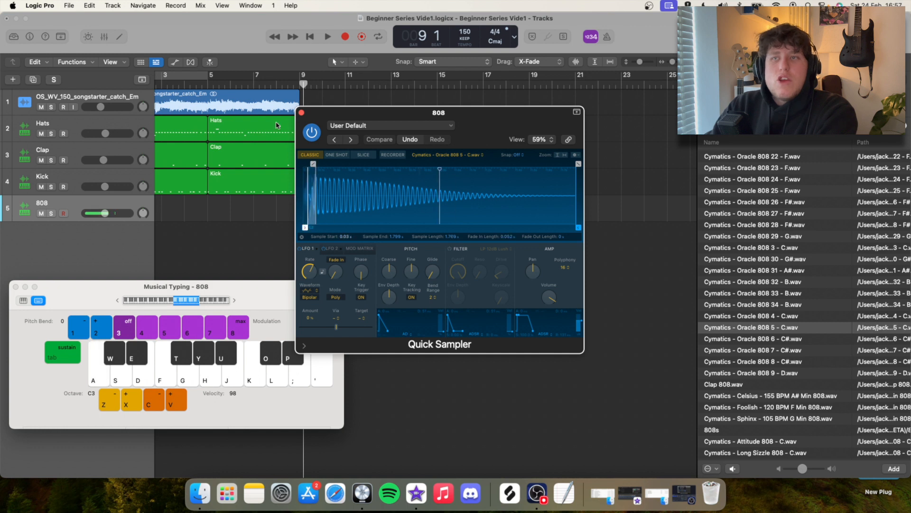
pyautogui.click(301, 113)
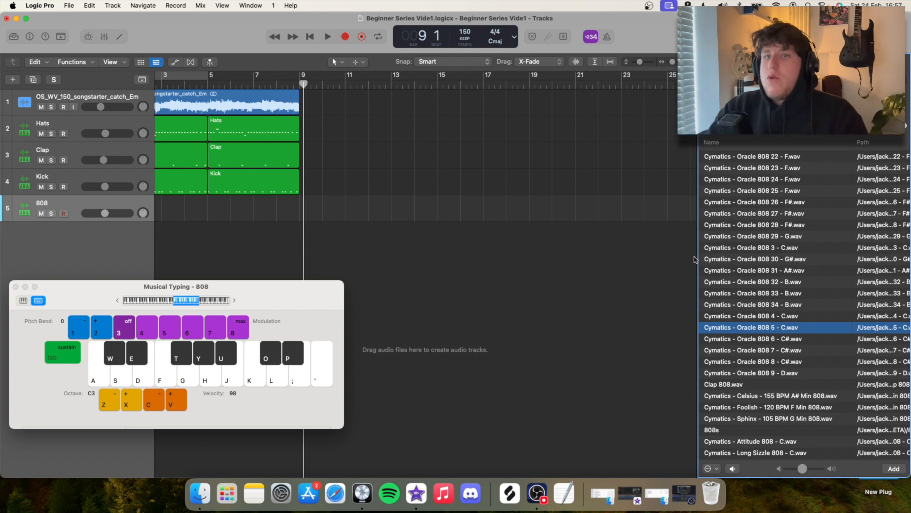
# Step: Close Musical Typing and hide the file browser beside the Tracks area
pyautogui.moveTo(67, 299); pyautogui.dragTo(318, 219)
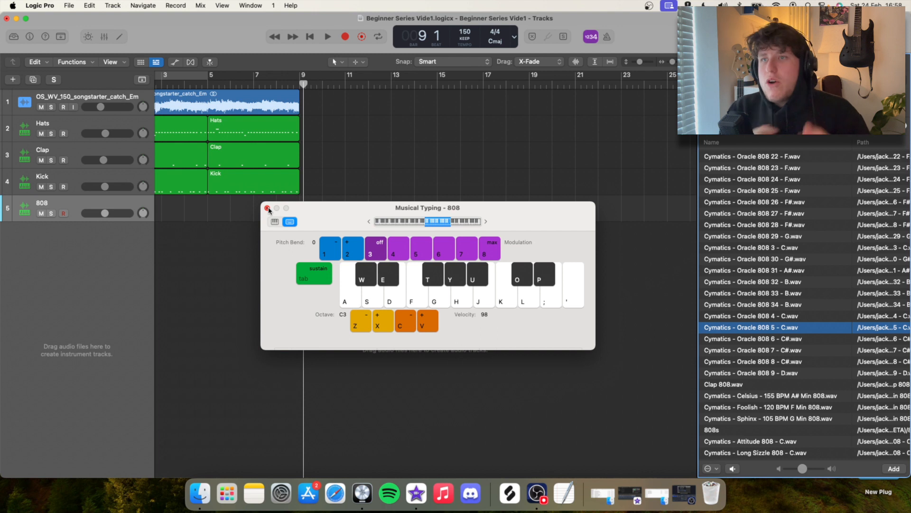
pyautogui.click(268, 208)
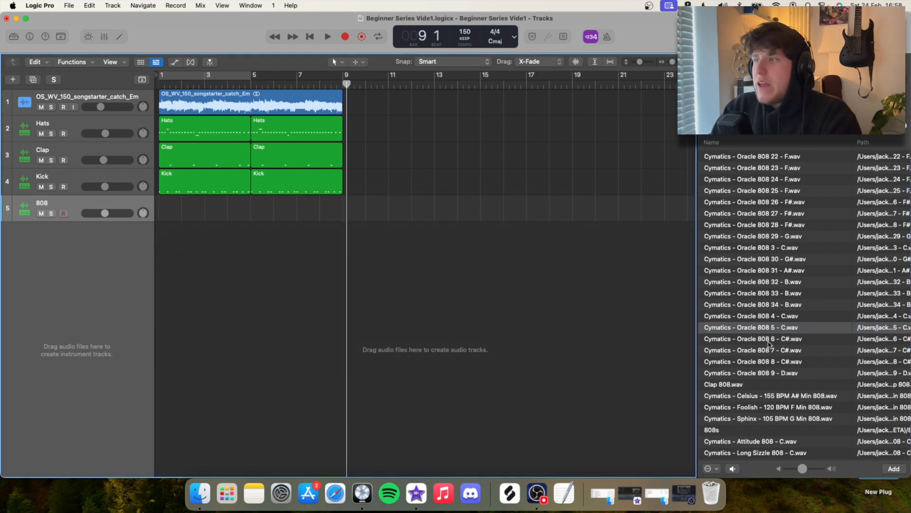
pyautogui.press('f')
# Step: Insert the Tuner metering plug-in in the 808 channel's first Audio FX slot in the mixer
pyautogui.press('x')
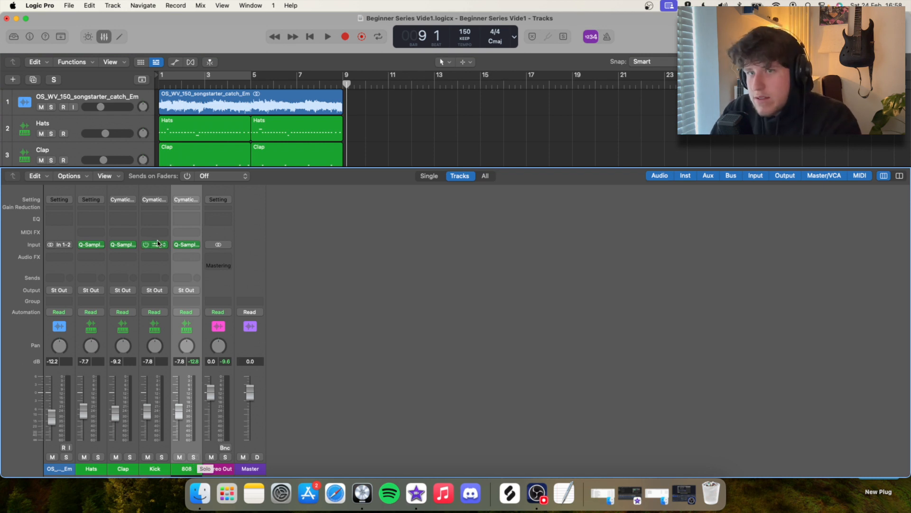
pyautogui.click(187, 257)
pyautogui.click(304, 254)
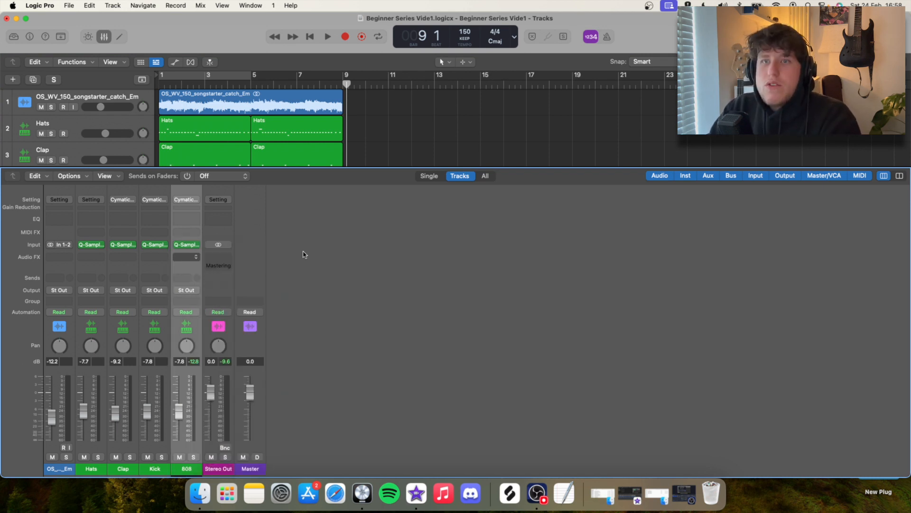
pyautogui.click(187, 257)
pyautogui.moveTo(201, 274)
pyautogui.moveTo(200, 397)
pyautogui.moveTo(308, 435)
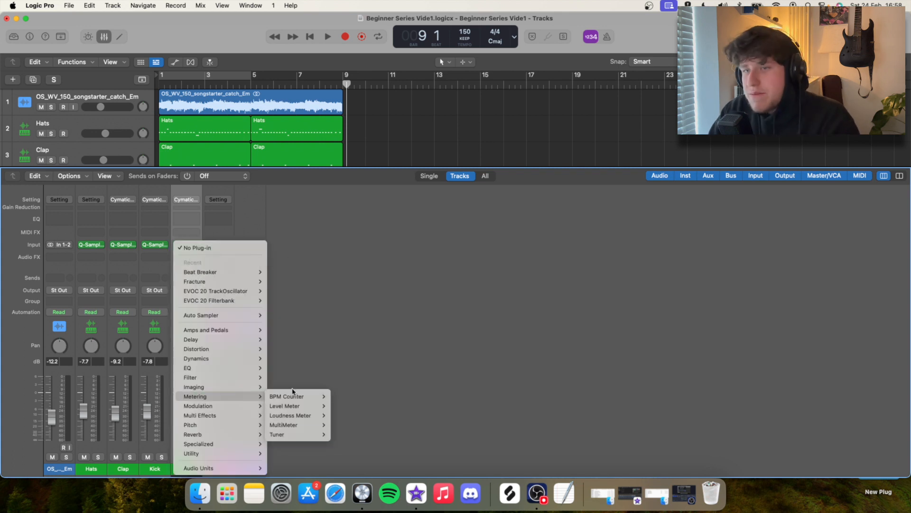
pyautogui.click(339, 434)
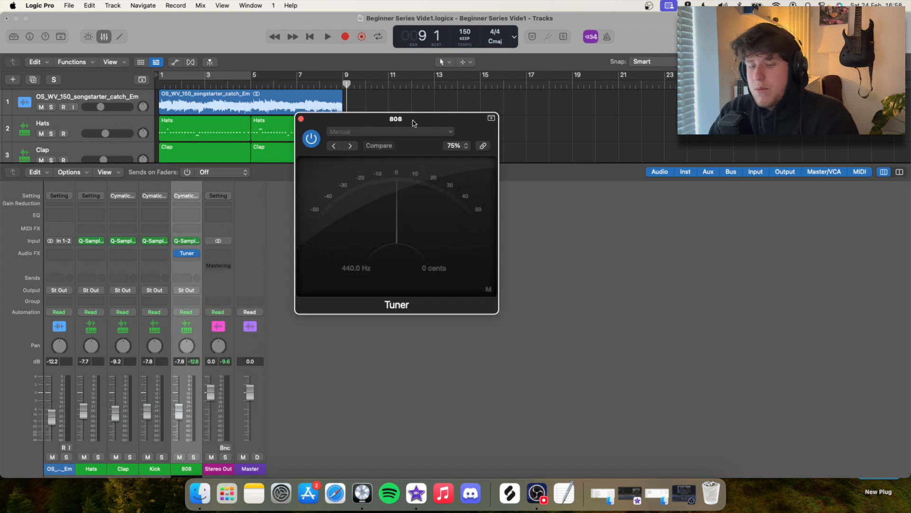
# Step: Check the pitch of the 808's C3 note with the Tuner by playing it in Musical Typing, then close the Tuner and mixer
pyautogui.press('super+k')
pyautogui.moveTo(413, 124)
pyautogui.mouseDown()
pyautogui.moveTo(436, 124)
pyautogui.moveTo(428, 127)
pyautogui.mouseUp()
pyautogui.press('a')
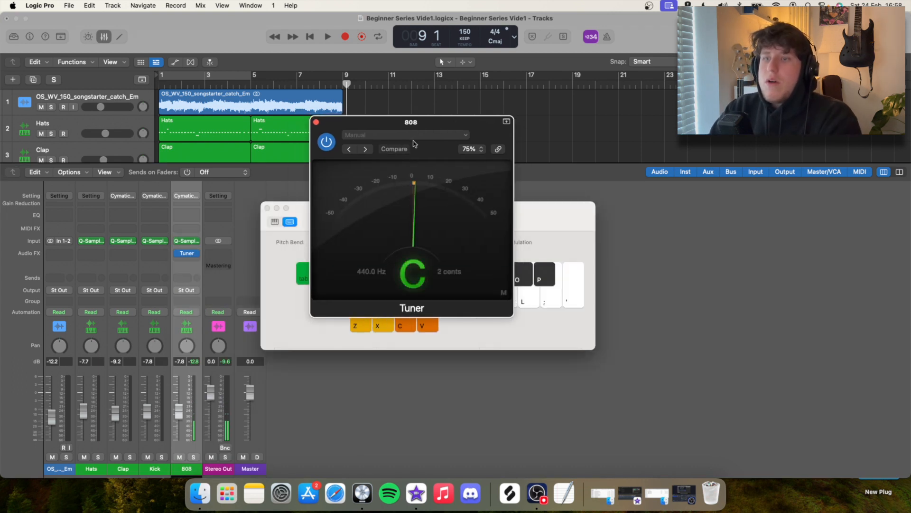
pyautogui.moveTo(435, 125); pyautogui.dragTo(527, 90)
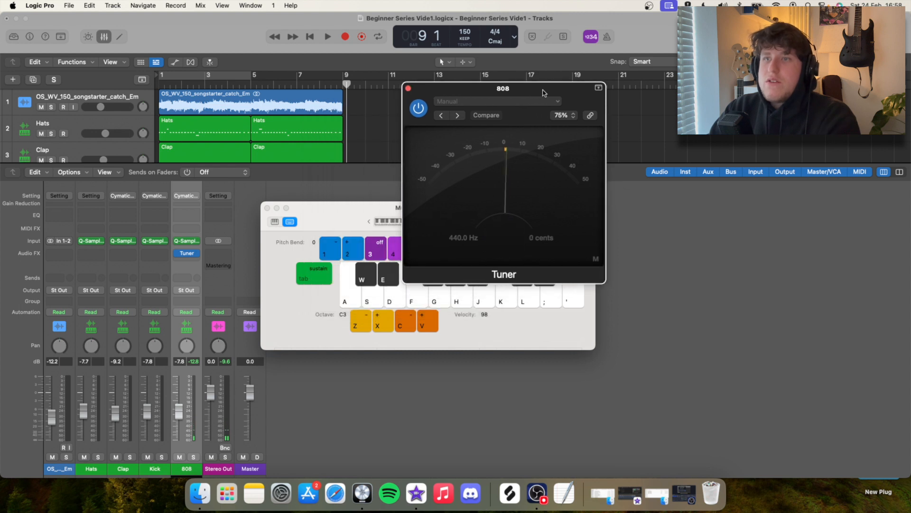
pyautogui.click(350, 297)
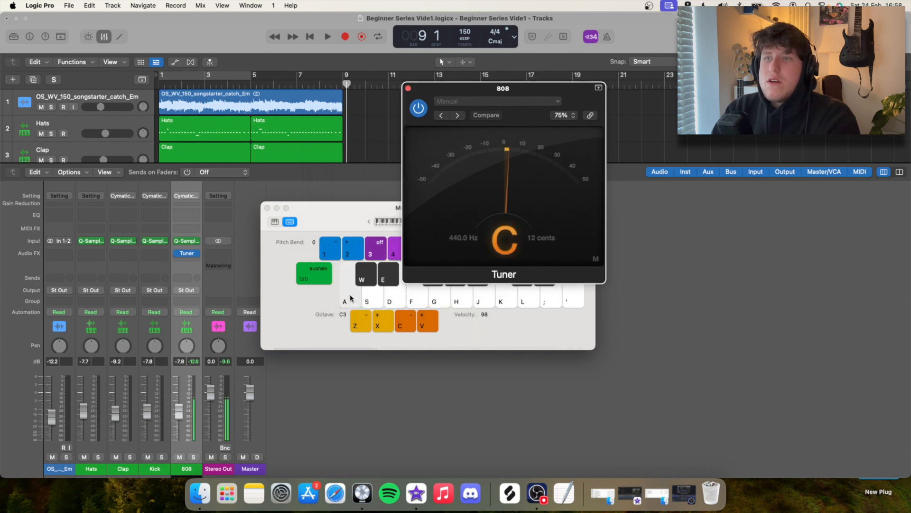
pyautogui.click(353, 298)
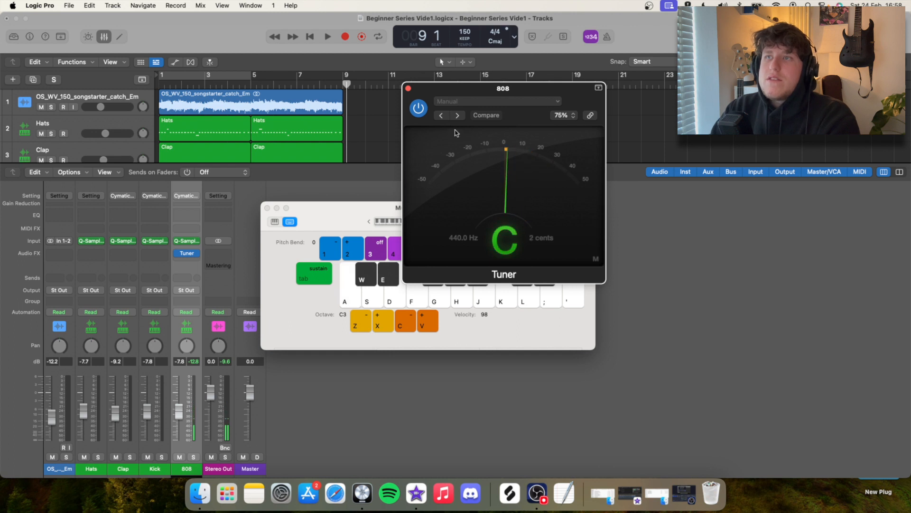
pyautogui.click(407, 88)
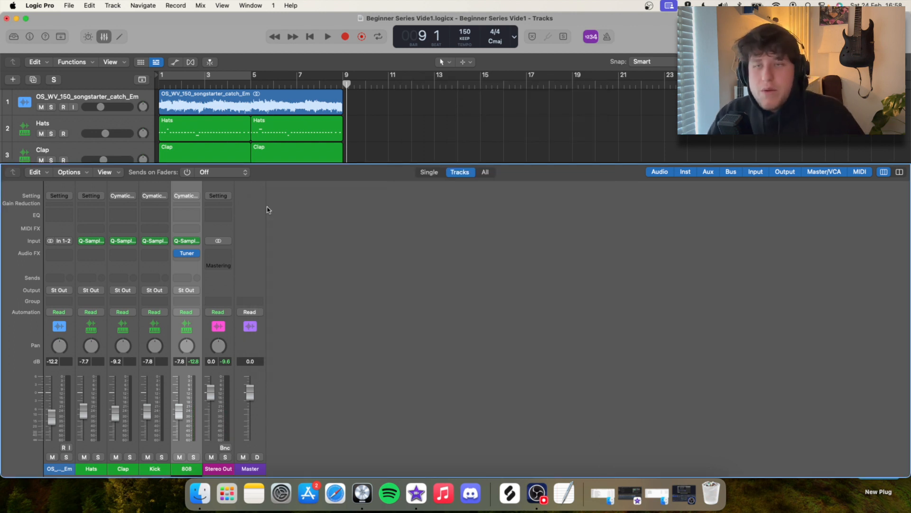
pyautogui.press('x')
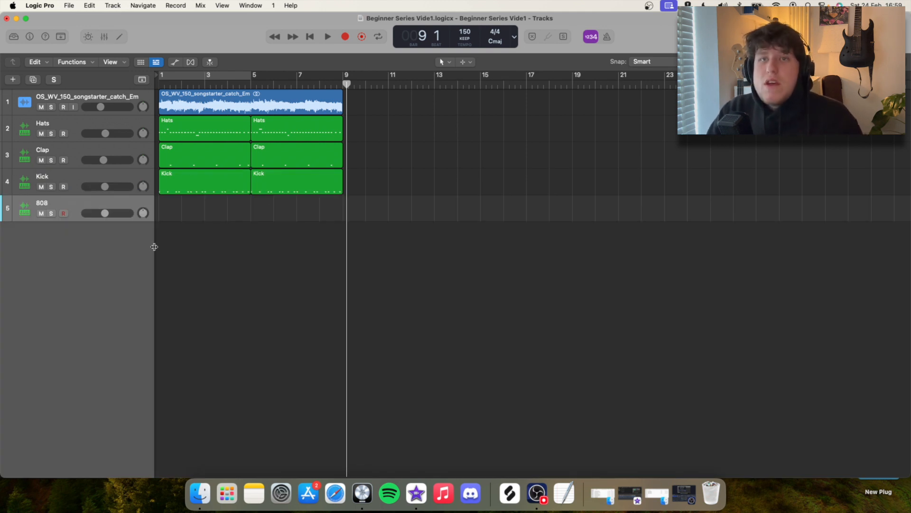
# Step: Create an empty MIDI region on the 808 track from bar 1 to bar 3 and open it in the Piano Roll
pyautogui.rightClick(172, 210)
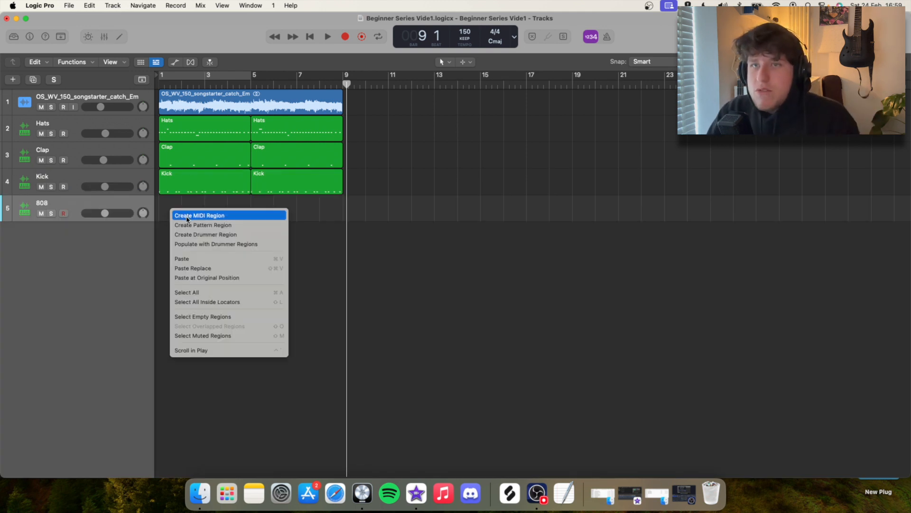
pyautogui.click(188, 216)
pyautogui.moveTo(178, 215); pyautogui.dragTo(204, 215)
pyautogui.click(247, 100)
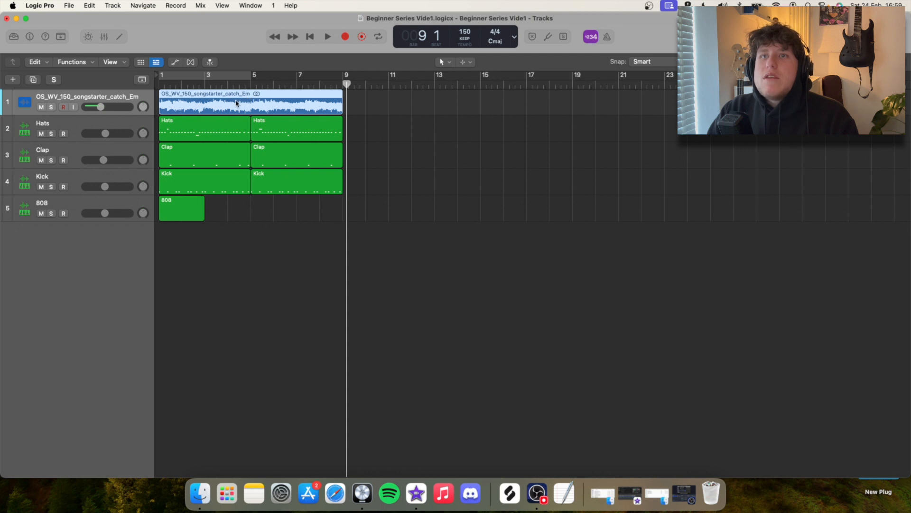
pyautogui.press('e')
pyautogui.click(182, 209)
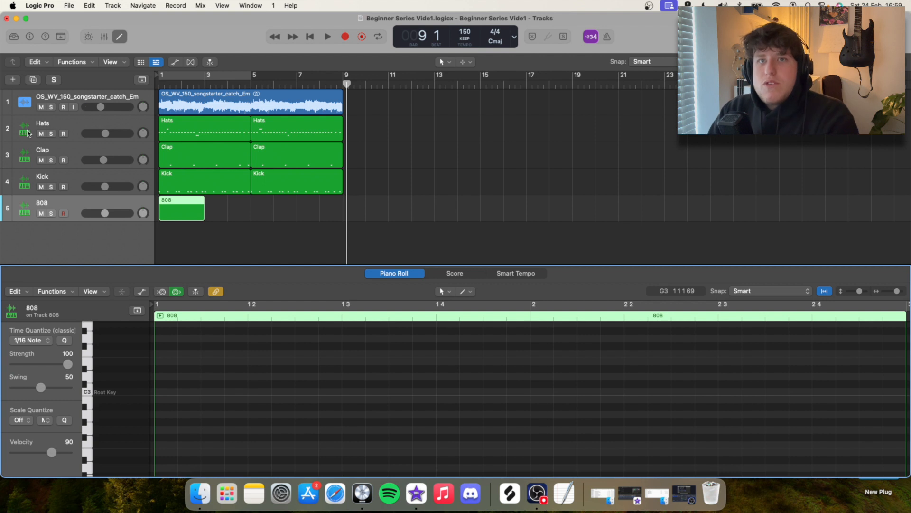
# Step: Mute the Hats and Clap tracks and set the cycle range from bar 1 to bar 5
pyautogui.moveTo(39, 134); pyautogui.dragTo(46, 187)
pyautogui.moveTo(177, 74); pyautogui.dragTo(241, 73)
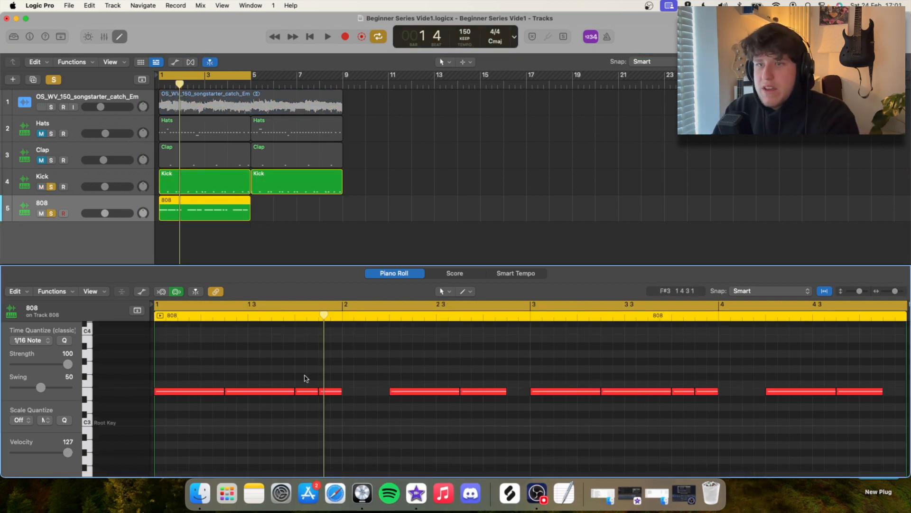
# Step: Solo the melody loop and compare the first notes of the Kick and 808 regions in the Piano Roll
pyautogui.scroll(-1, 189, 114)
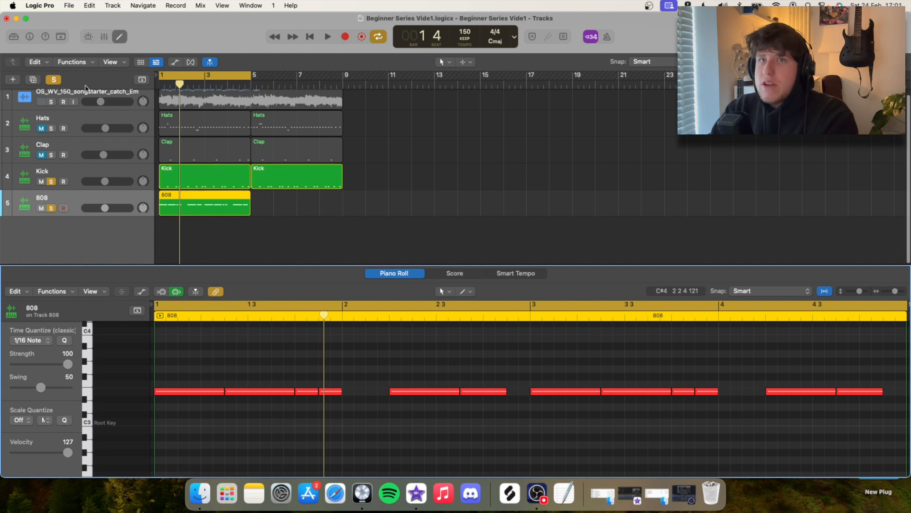
pyautogui.click(51, 102)
pyautogui.scroll(1, 248, 105)
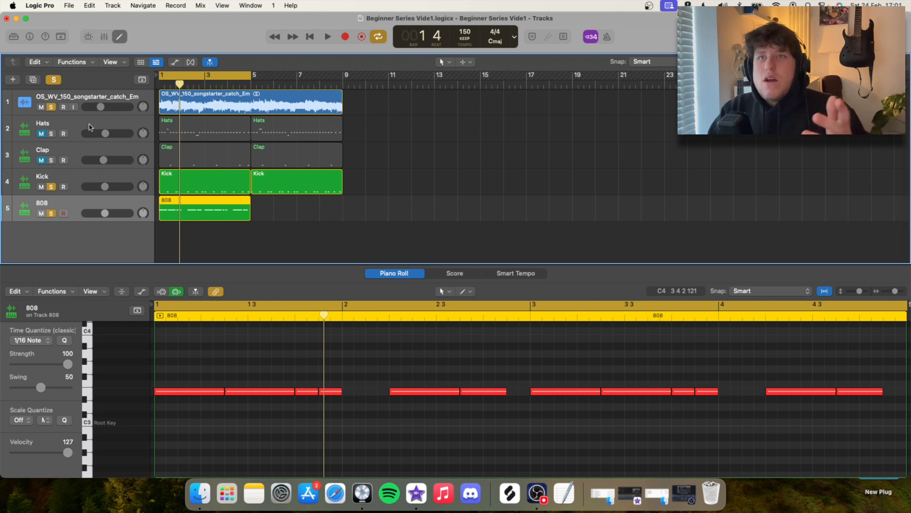
pyautogui.click(193, 188)
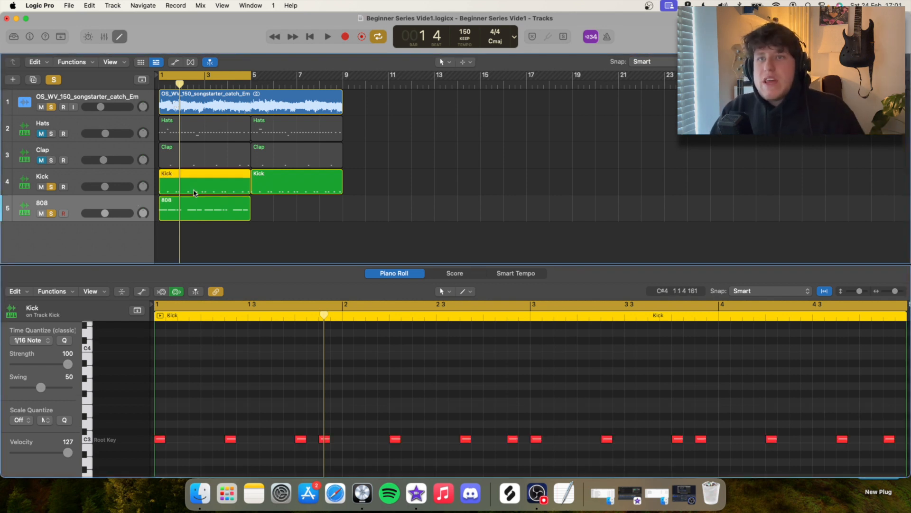
pyautogui.scroll(-5, 280, 415)
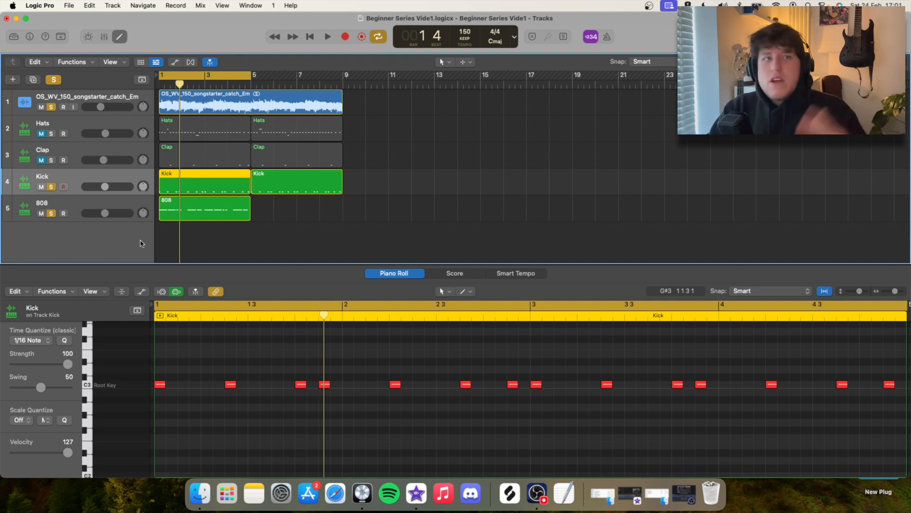
pyautogui.click(200, 217)
pyautogui.click(191, 183)
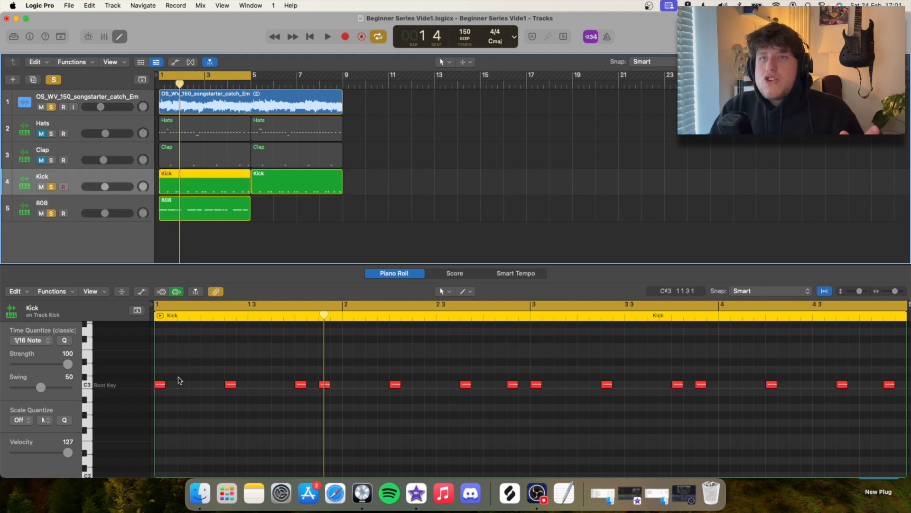
pyautogui.click(180, 204)
pyautogui.click(173, 354)
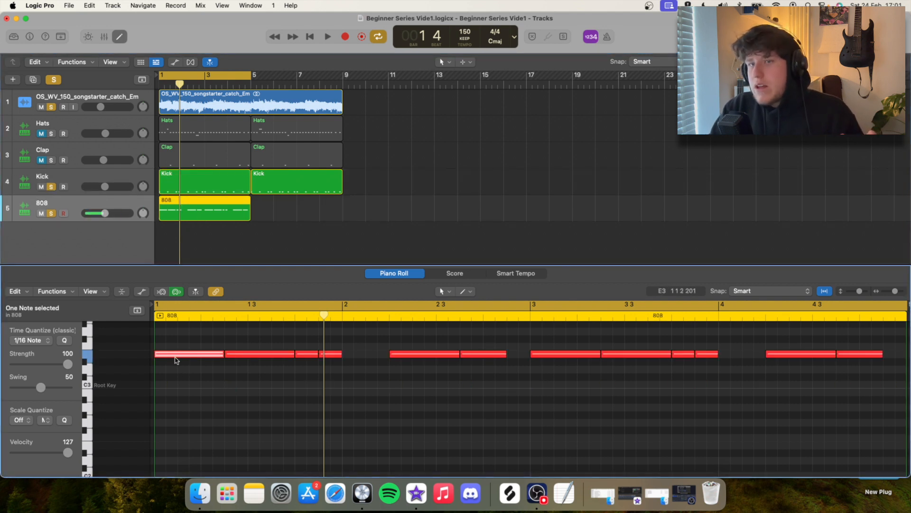
pyautogui.click(170, 186)
pyautogui.click(160, 384)
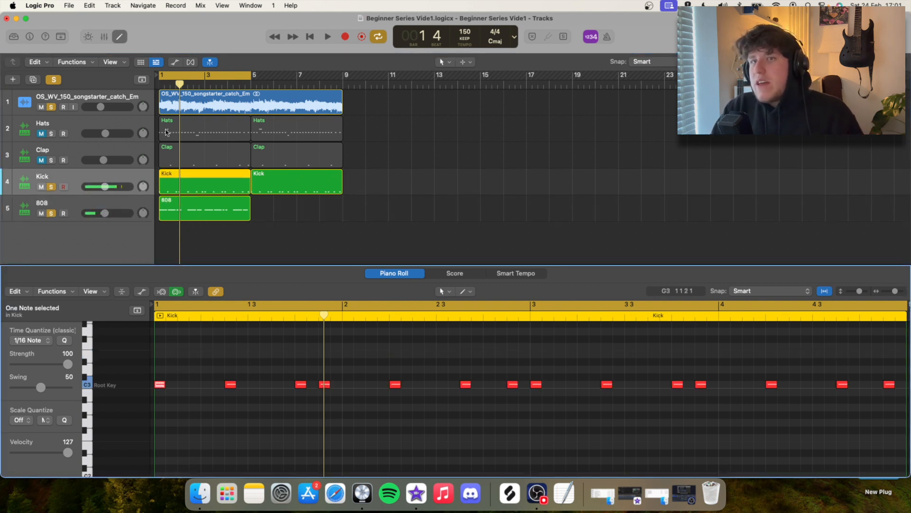
# Step: Unsolo the melody loop and play the soloed Kick and 808 tracks together
pyautogui.click(270, 224)
pyautogui.click(52, 107)
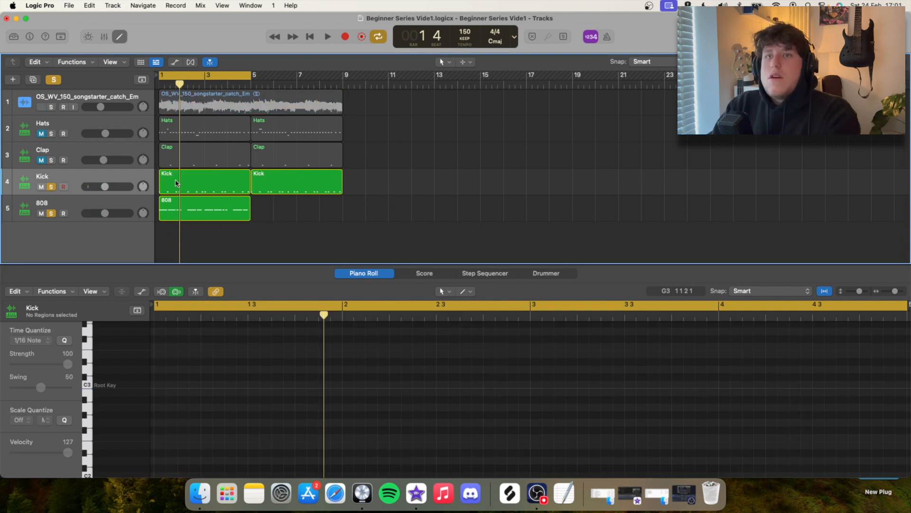
pyautogui.press('space')
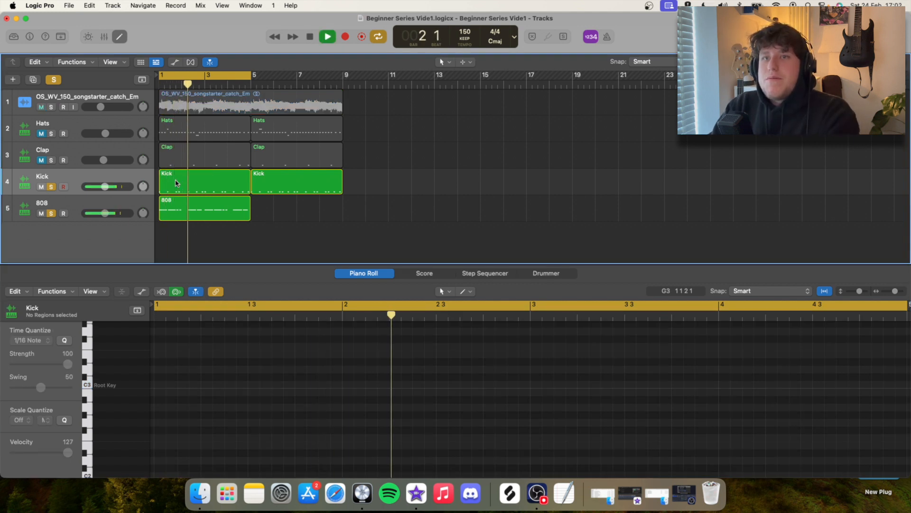
pyautogui.press('space')
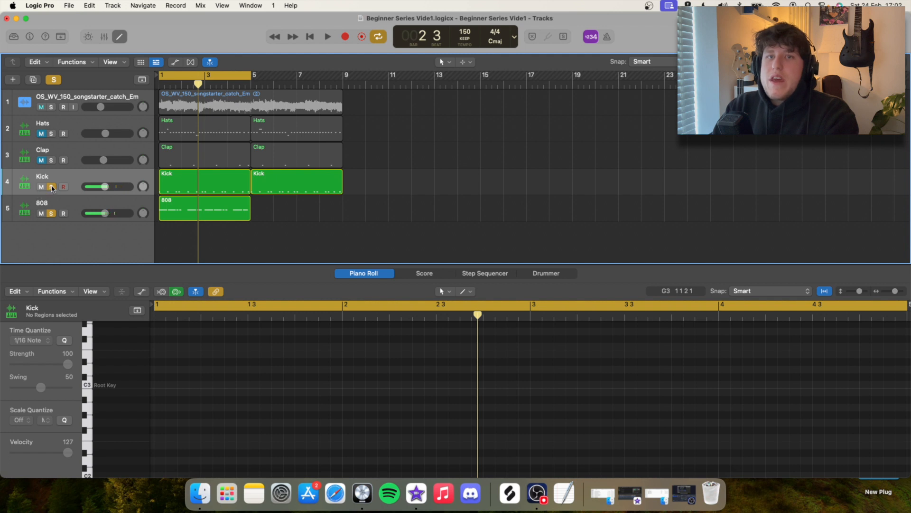
# Step: Unsolo the Kick track and listen to the 808 pattern on its own
pyautogui.click(51, 187)
pyautogui.press('space')
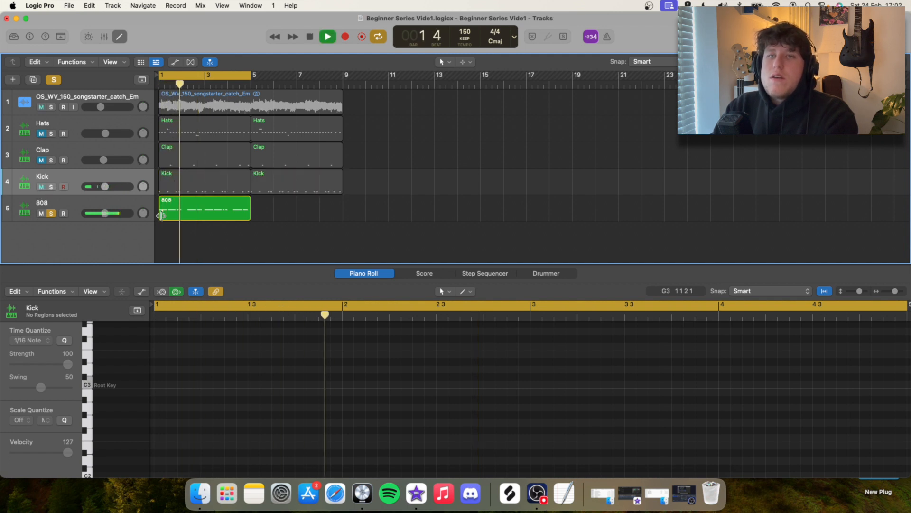
pyautogui.press('space')
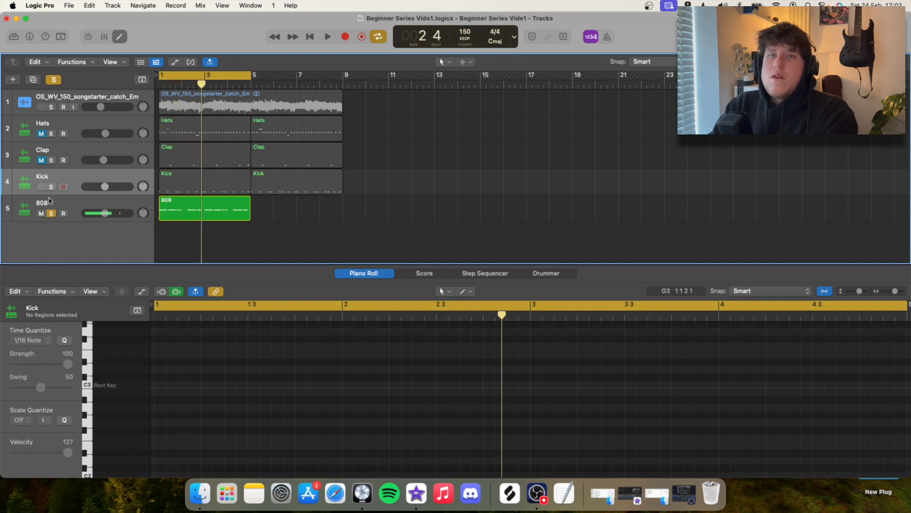
# Step: Solo the Kick track in place of the 808 and listen to the kick pattern on its own
pyautogui.click(51, 187)
pyautogui.click(50, 213)
pyautogui.press('space')
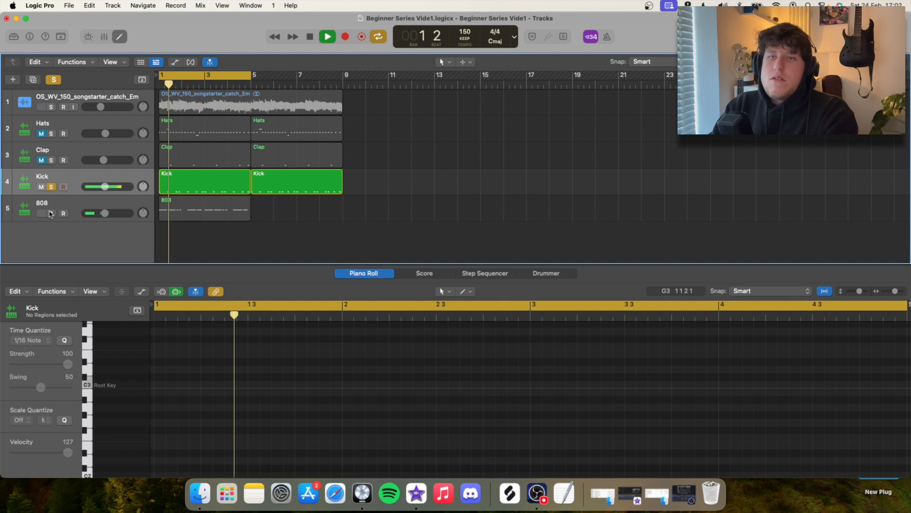
pyautogui.press('space')
# Step: Solo the 808 track again and play it together with the soloed Kick
pyautogui.click(50, 213)
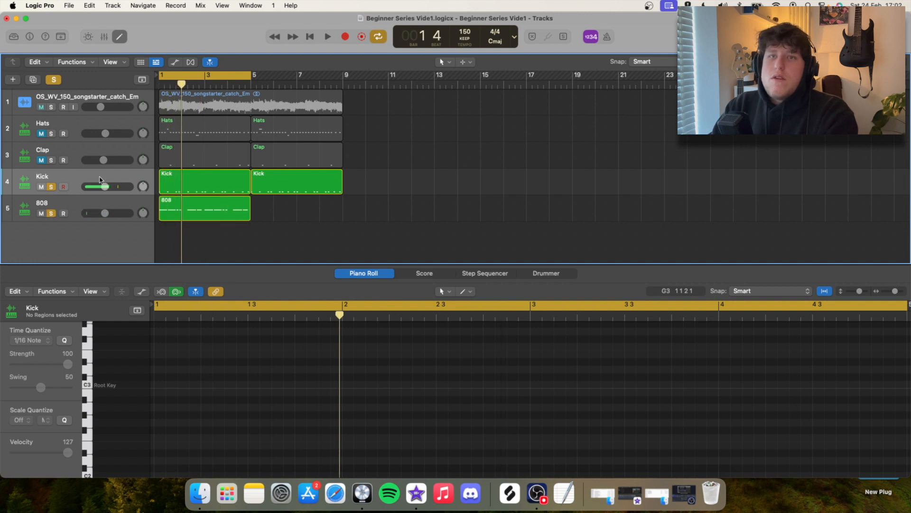
pyautogui.press('space')
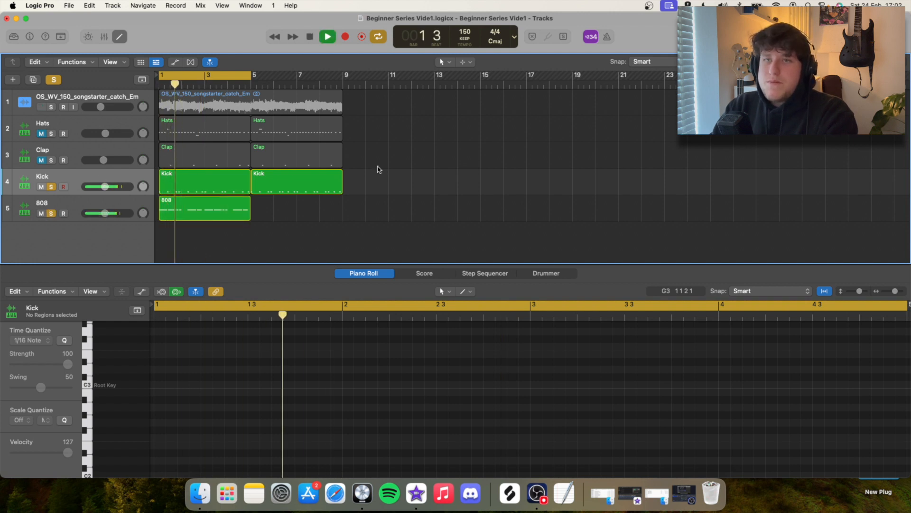
pyautogui.press('space')
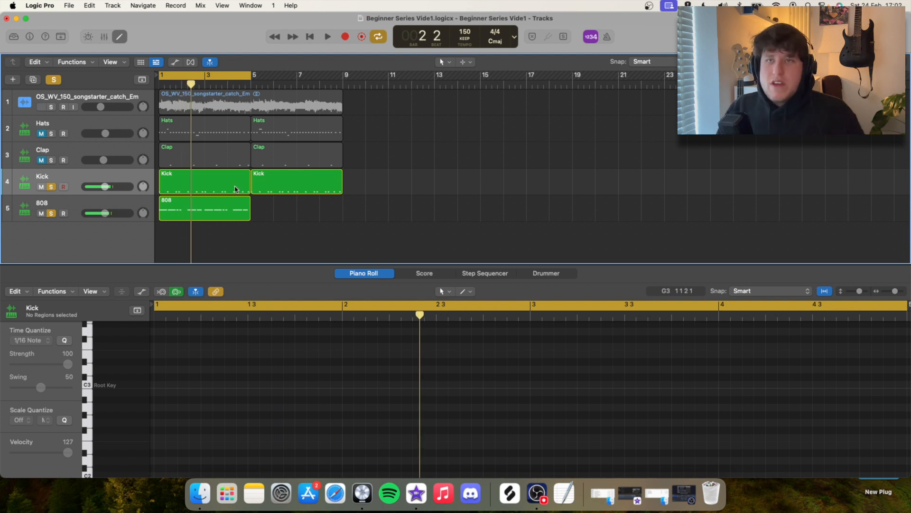
# Step: Inspect the 808 track's Quick Sampler from the mixer during playback and close the plug-in window
pyautogui.click(115, 208)
pyautogui.press('x')
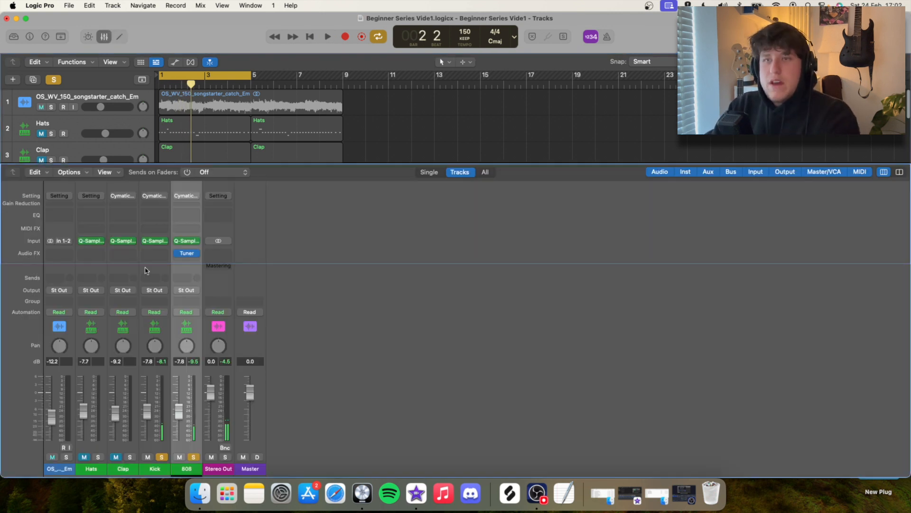
pyautogui.click(186, 241)
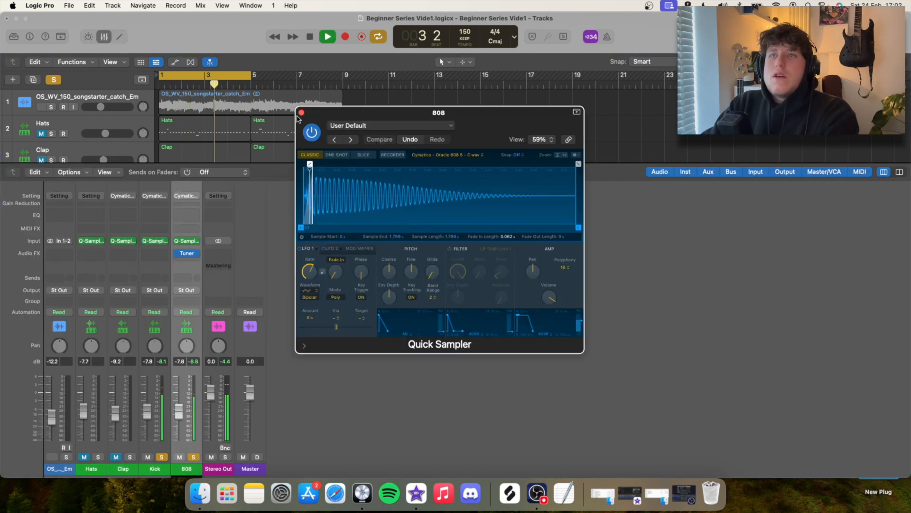
pyautogui.press('space')
pyautogui.click(302, 114)
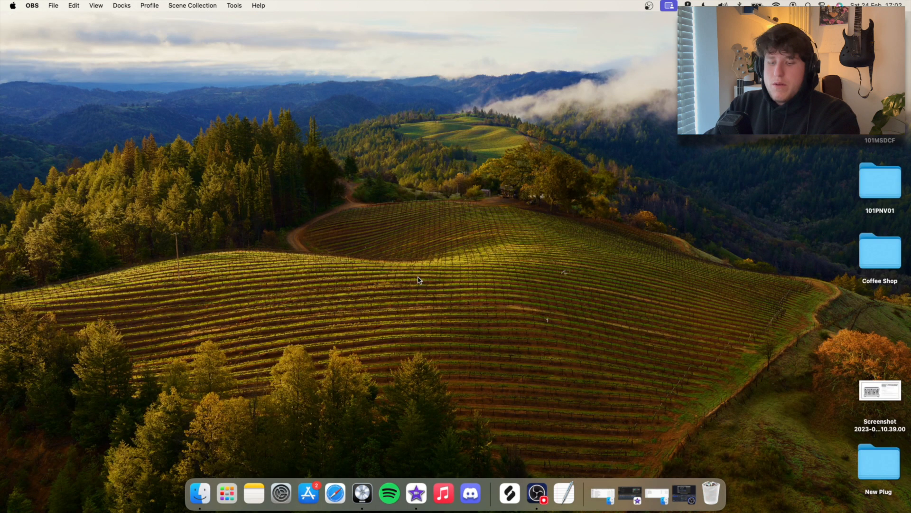
# Step: Switch back to Logic Pro and duplicate the 808 region at bar 5
pyautogui.click(357, 502)
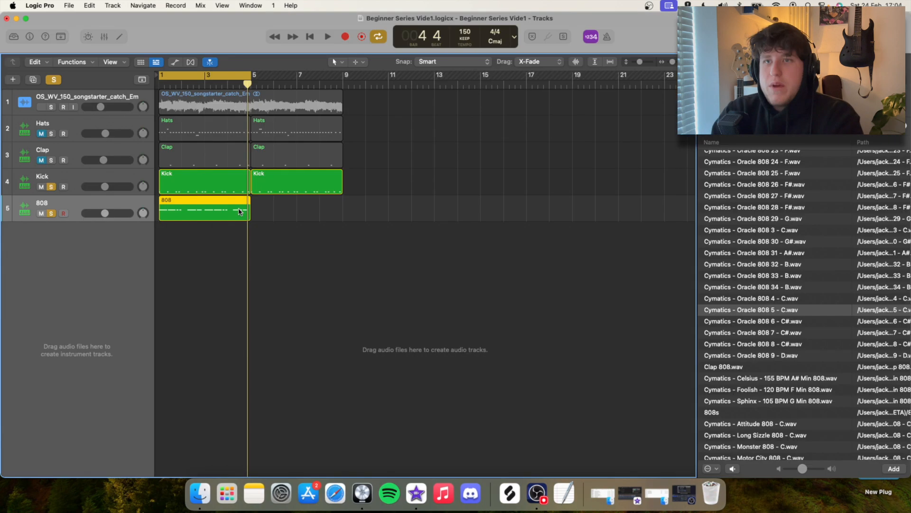
pyautogui.click(239, 210)
pyautogui.click(334, 230)
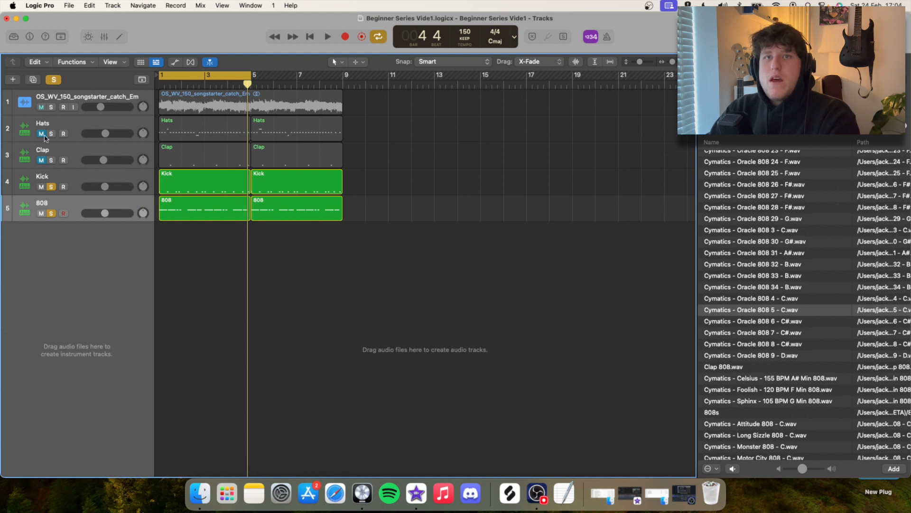
# Step: Unmute and solo the Hats and Clap tracks alongside the Kick and 808, and hide the file browser
pyautogui.moveTo(51, 135); pyautogui.dragTo(53, 161)
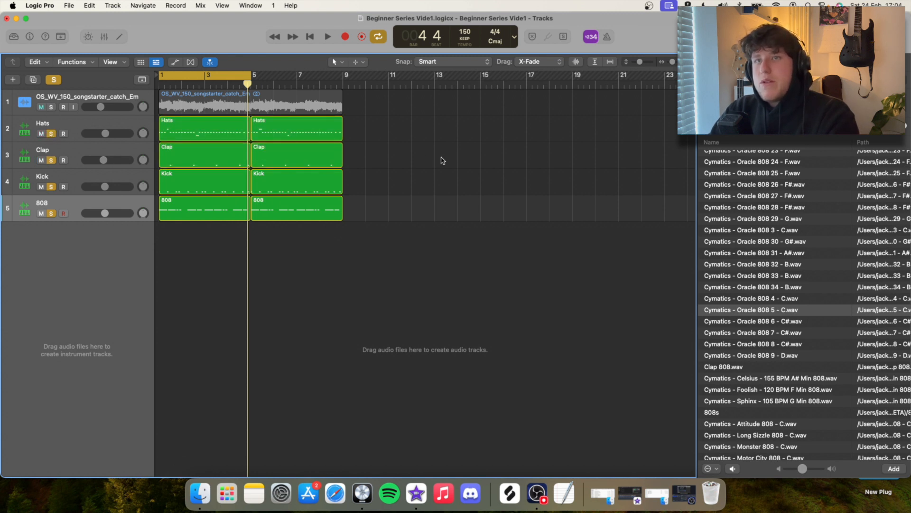
pyautogui.press('f')
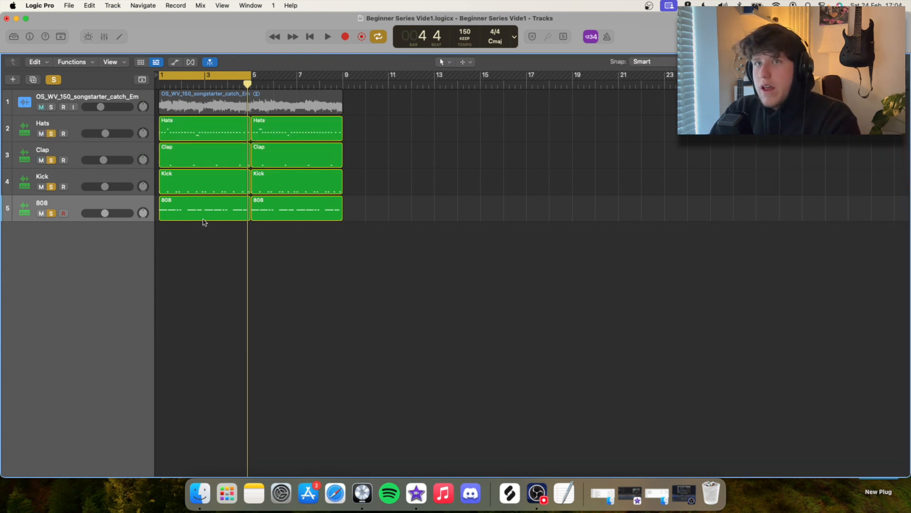
# Step: Play the soloed drums and lower the mixer faders to -15.8 dB for Hats, -16.6 for Clap, -14.2 for Kick and -13.8 for 808
pyautogui.press('x')
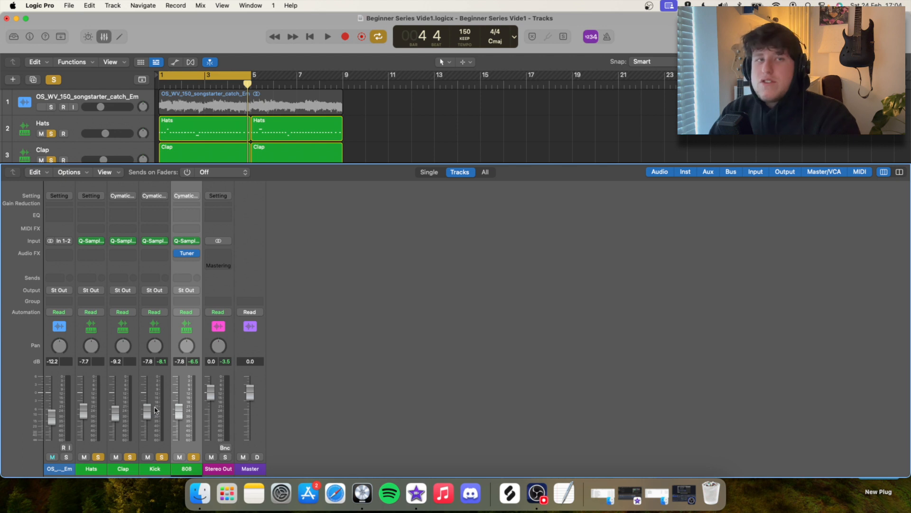
pyautogui.hotkey('ctrl', 'm')
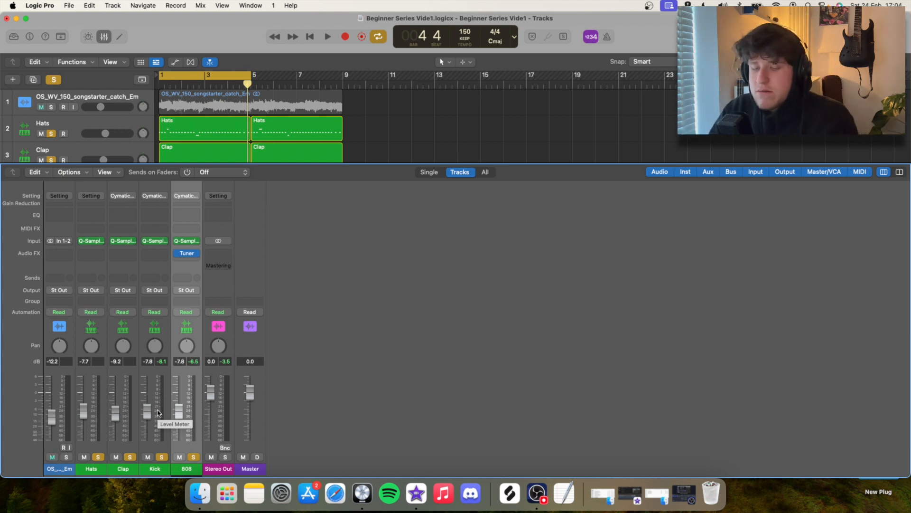
pyautogui.press('x')
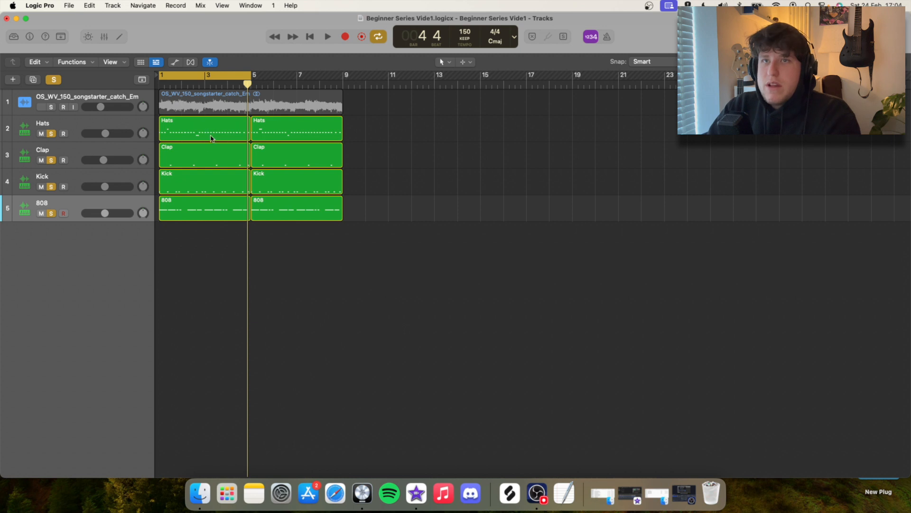
pyautogui.press('space')
pyautogui.press('x')
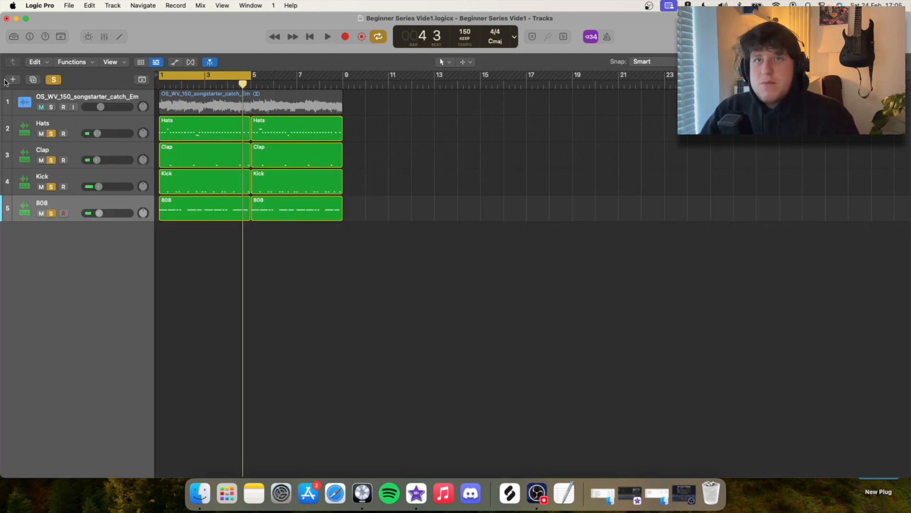
pyautogui.press('x')
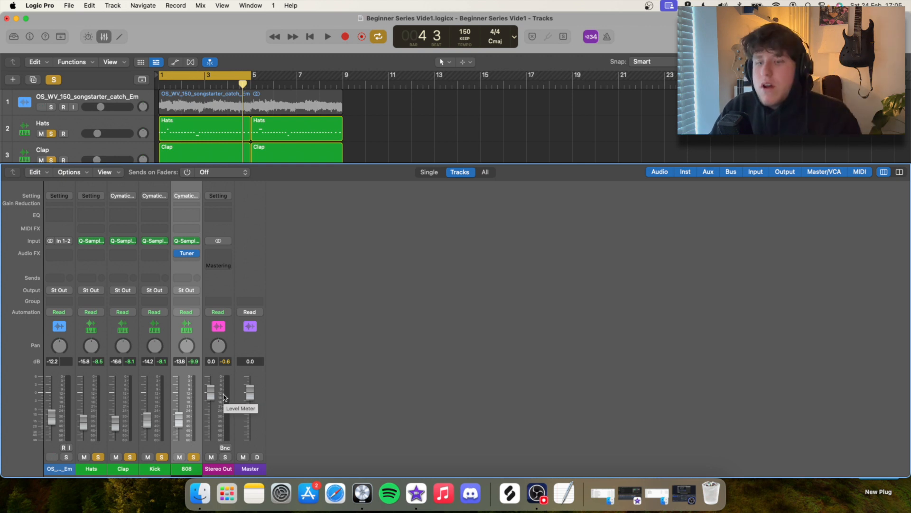
pyautogui.press('x')
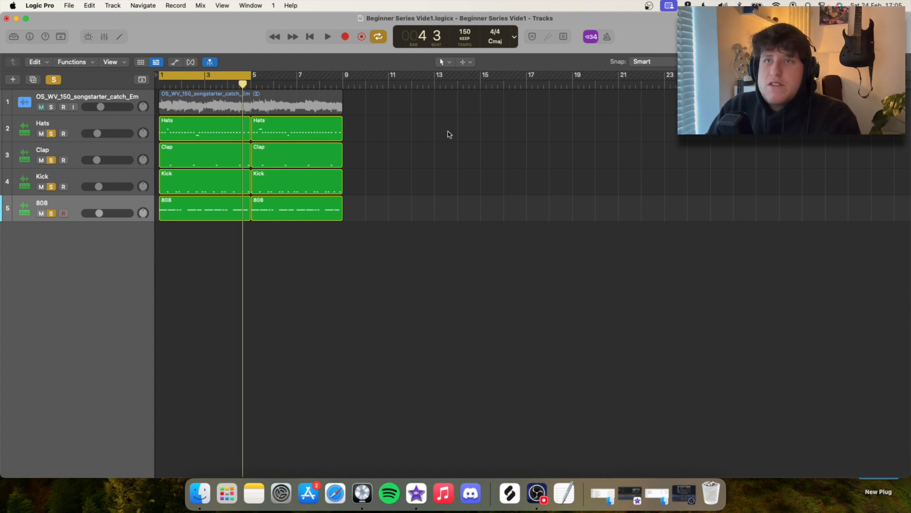
# Step: Solo the melody loop with the drums, lower its volume, and extend the cycle range to bars 1 to 9
pyautogui.click(51, 107)
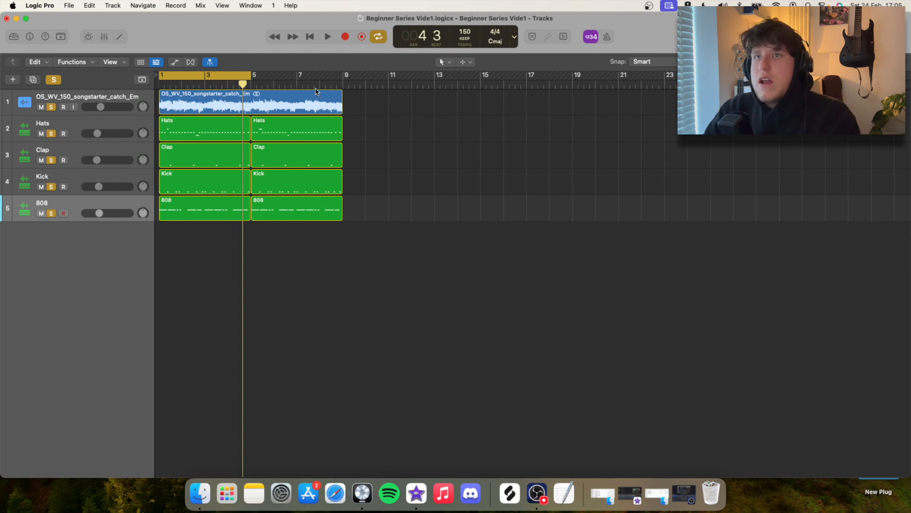
pyautogui.click(293, 106)
pyautogui.moveTo(402, 139); pyautogui.dragTo(238, 160)
pyautogui.moveTo(401, 186); pyautogui.dragTo(233, 193)
pyautogui.moveTo(422, 216); pyautogui.dragTo(231, 222)
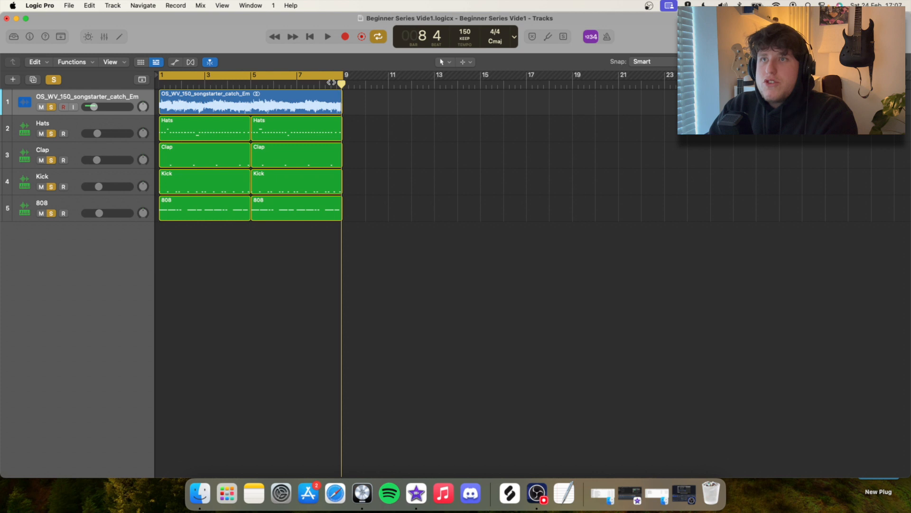
# Step: Turn off the cycle over bars 1 to 9
pyautogui.click(332, 81)
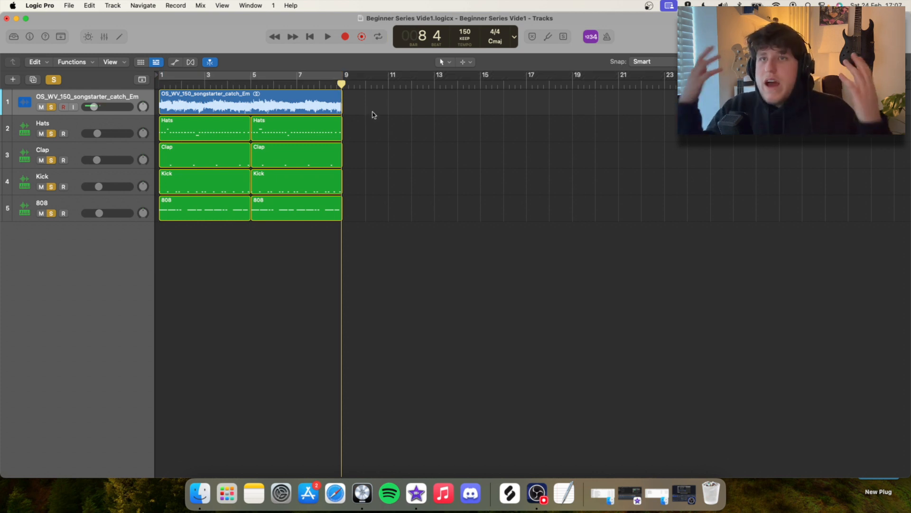
pyautogui.scroll(-1, 176, 172)
pyautogui.scroll(1, 182, 150)
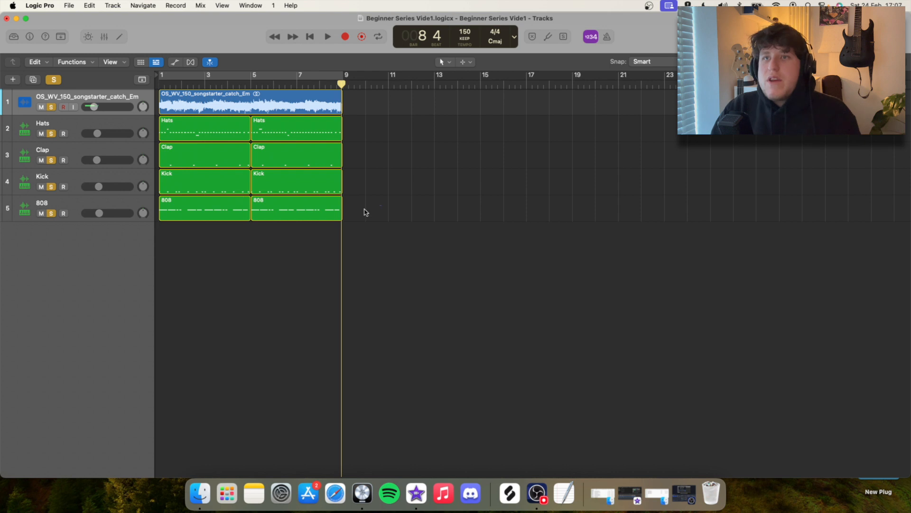
# Step: Open both 808 regions in the Piano Roll and move the last note of bar 1 up an octave to E4
pyautogui.moveTo(381, 208); pyautogui.dragTo(225, 211)
pyautogui.press('p')
pyautogui.click(272, 412)
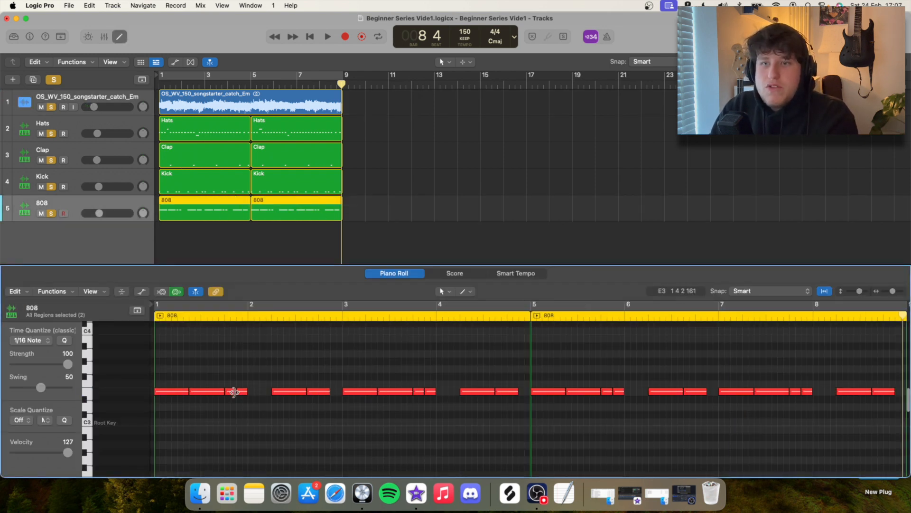
pyautogui.scroll(3, 239, 391)
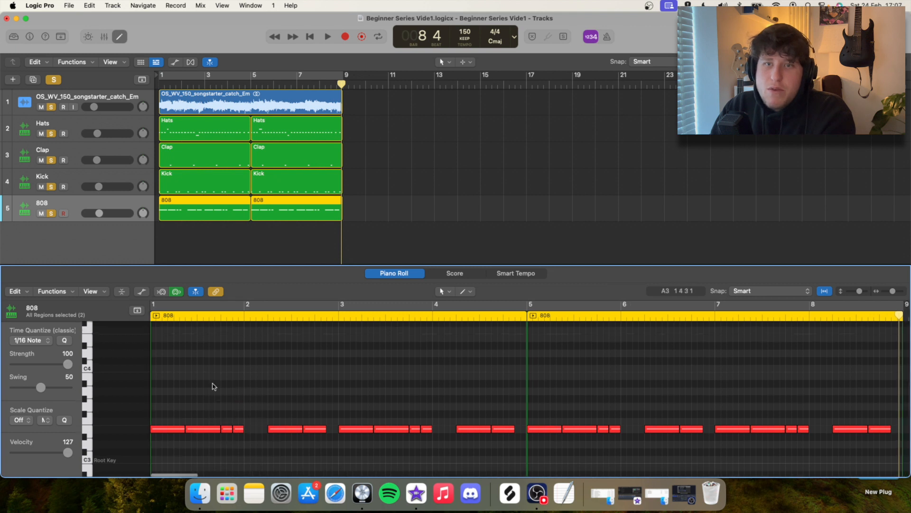
pyautogui.moveTo(236, 429); pyautogui.dragTo(238, 344)
pyautogui.click(261, 351)
# Step: Set the cycle range from bar 1 to bar 3 and listen to the raised 808 note
pyautogui.moveTo(150, 308); pyautogui.dragTo(331, 345)
pyautogui.press('space')
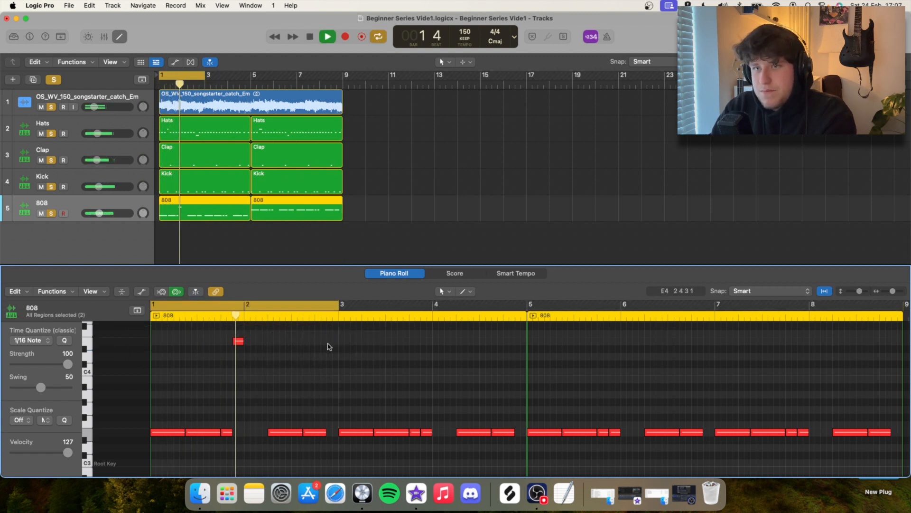
pyautogui.press('space')
# Step: Lengthen the raised E4 note until it reaches the next 808 note in bar 2, and play the result
pyautogui.moveTo(242, 341); pyautogui.dragTo(265, 340)
pyautogui.click(289, 346)
pyautogui.press('space')
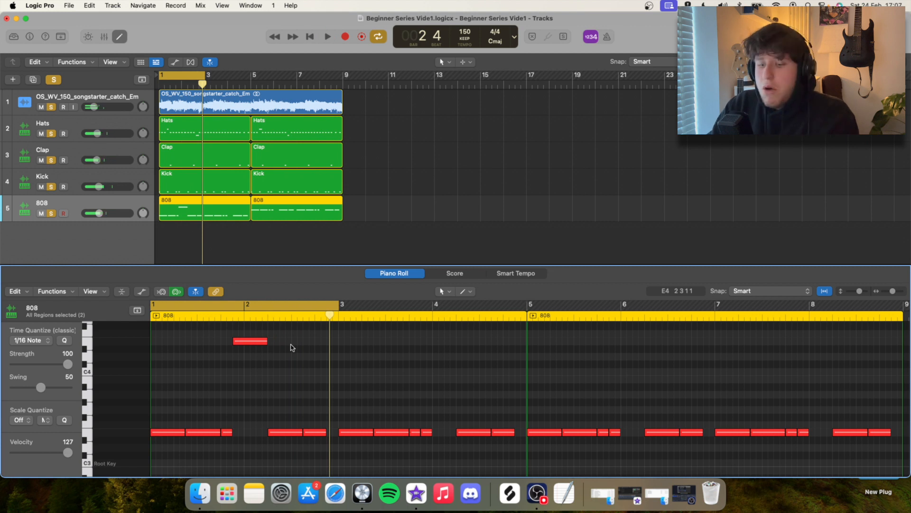
# Step: Close the Piano Roll and turn off the cycle over bars 1 to 3
pyautogui.press('x')
pyautogui.press('x')
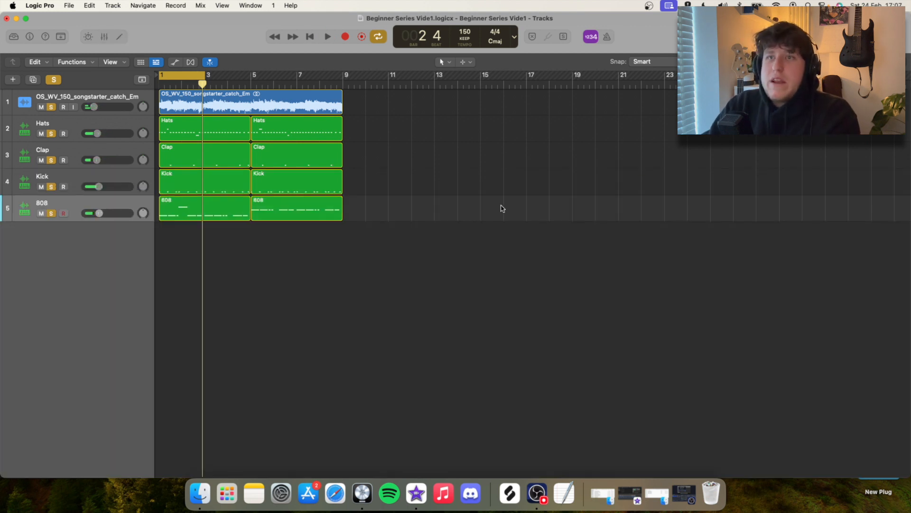
pyautogui.click(172, 80)
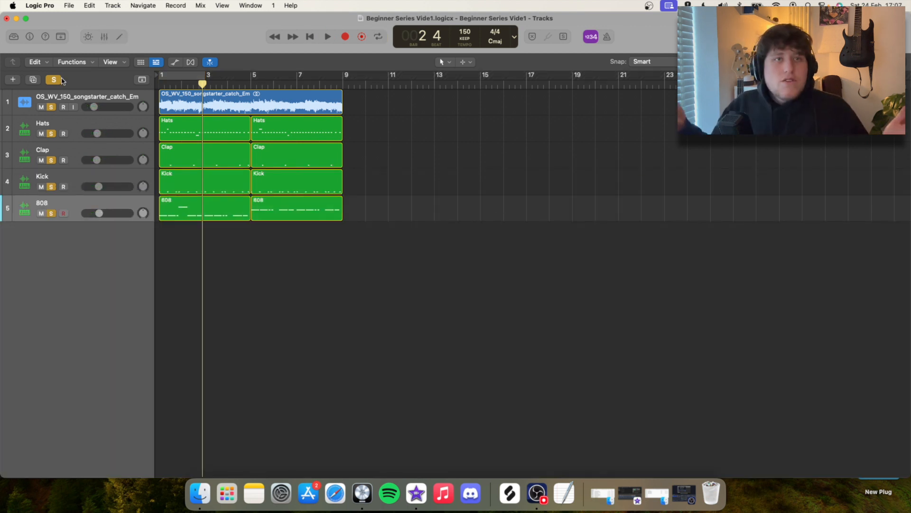